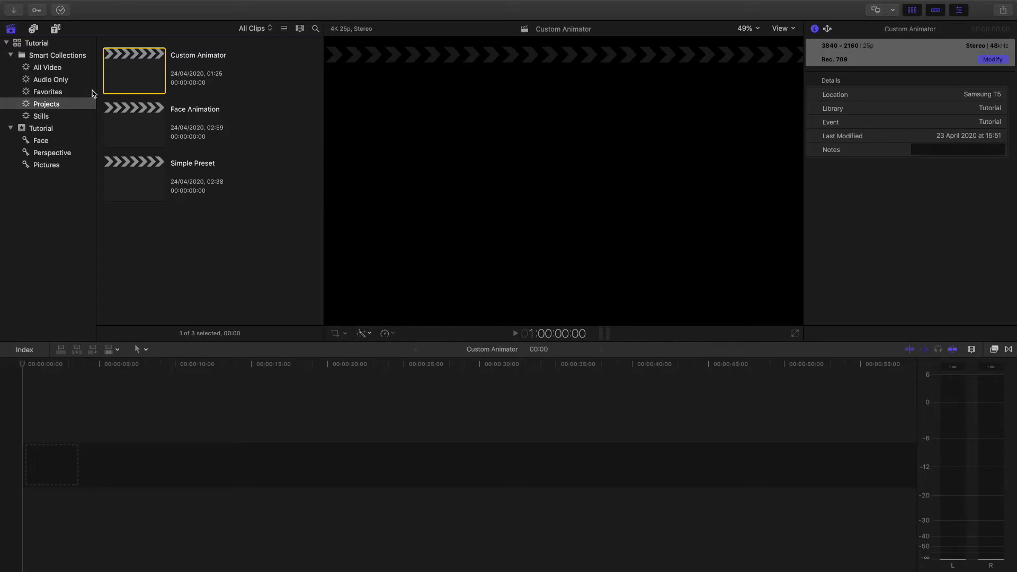
Add the Animator generator from the 3D Photo Animator category to the start of the empty timeline.
left_click(55, 29)
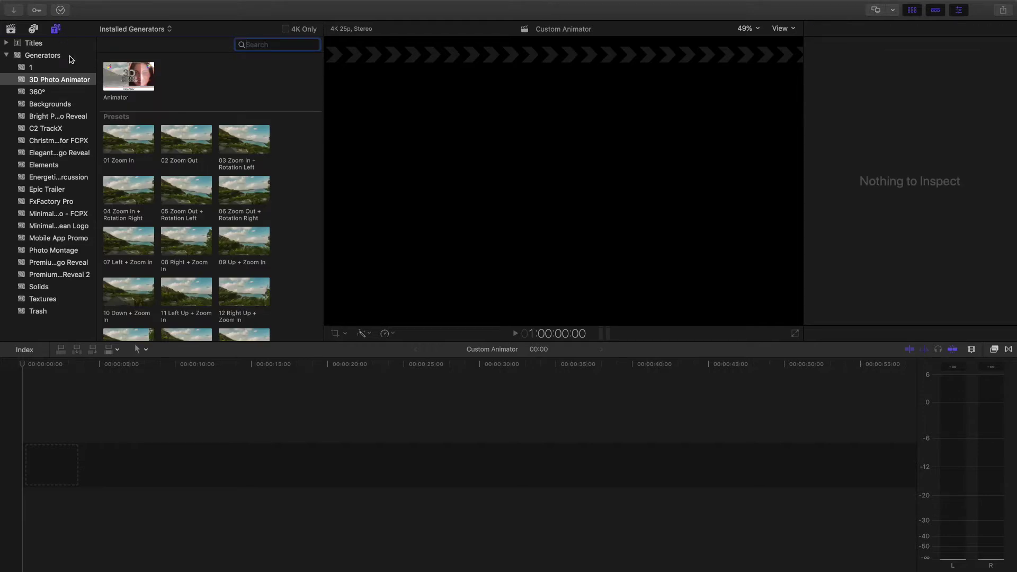
left_click(139, 80)
left_click_drag(139, 81, 56, 466)
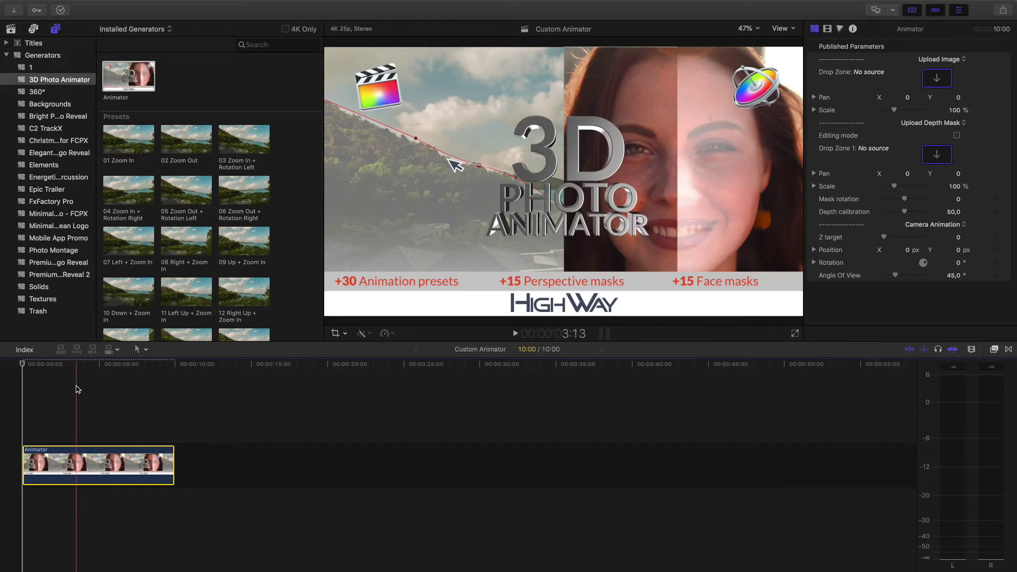
Trim the end of the Animator clip to a duration of 3:01 and park the playhead at 2:08 within it.
left_click_drag(173, 465, 62, 464)
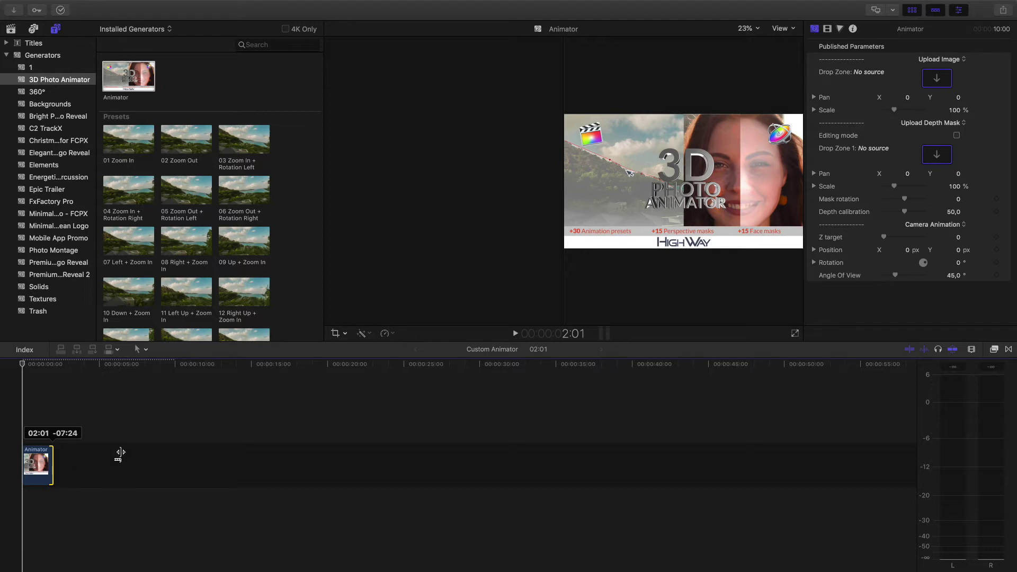
left_click_drag(116, 454, 118, 453)
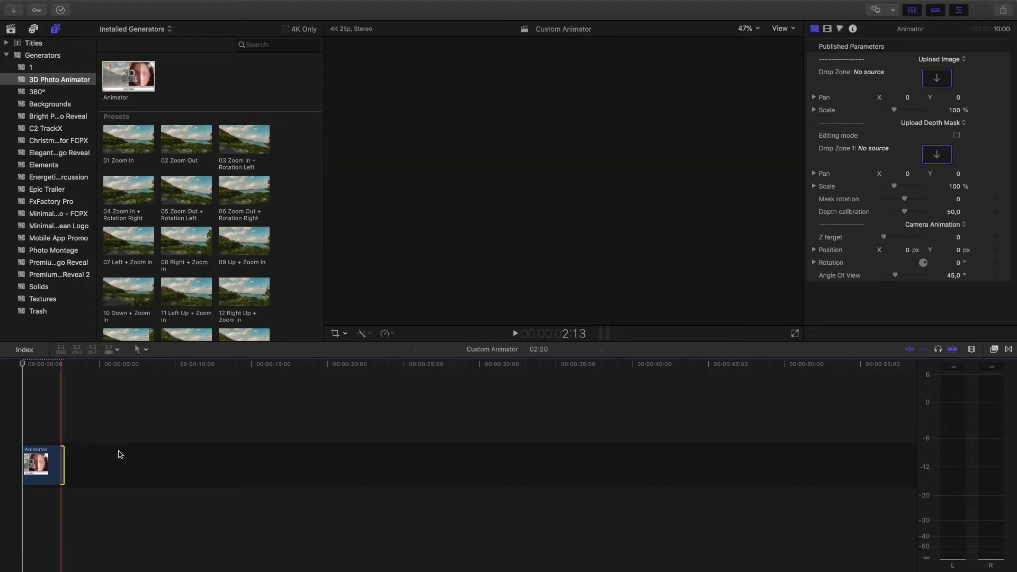
left_click(34, 408)
key("super+equal")
key("super+equal")
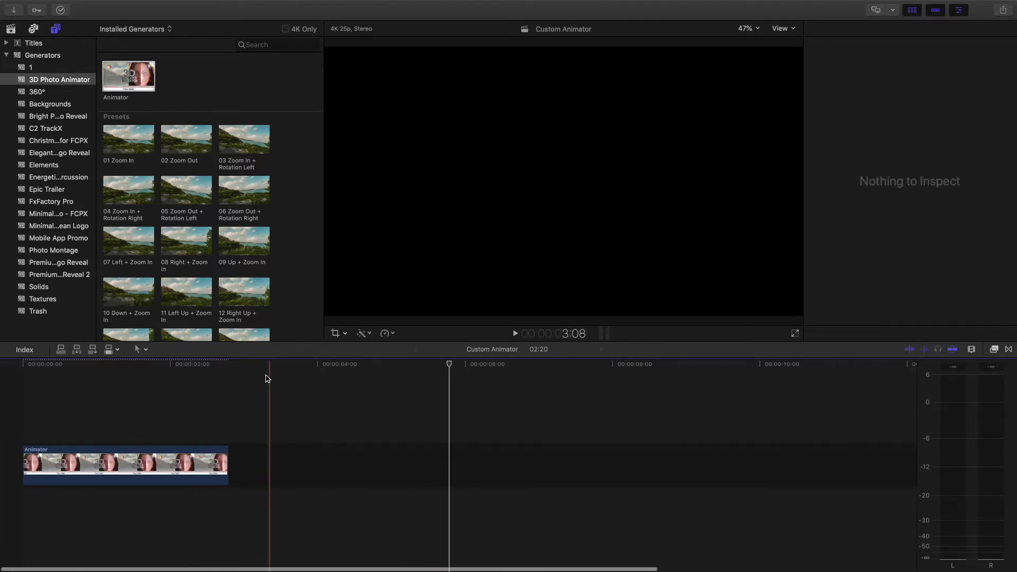
left_click_drag(228, 463, 246, 464)
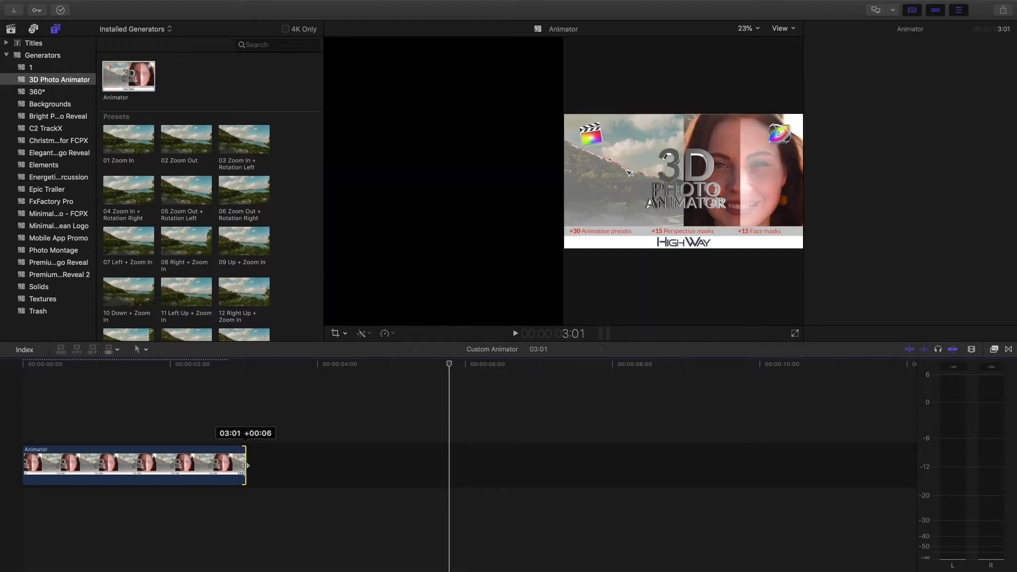
left_click(193, 364)
left_click(187, 458)
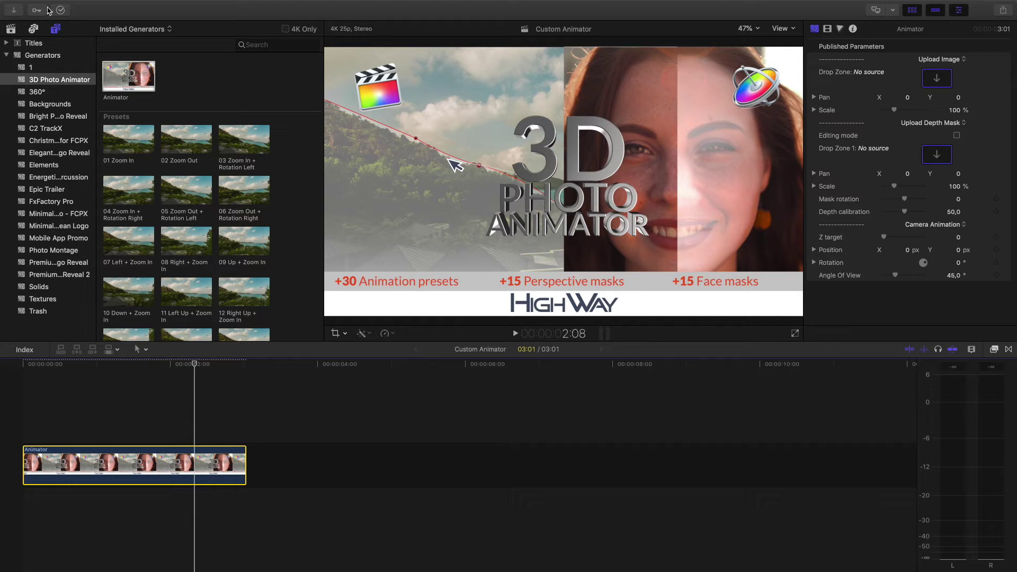
Fill the Animator clip's Upload Image drop zone with the car street photo from the Pictures collection and park the playhead at 1:23.
left_click(10, 28)
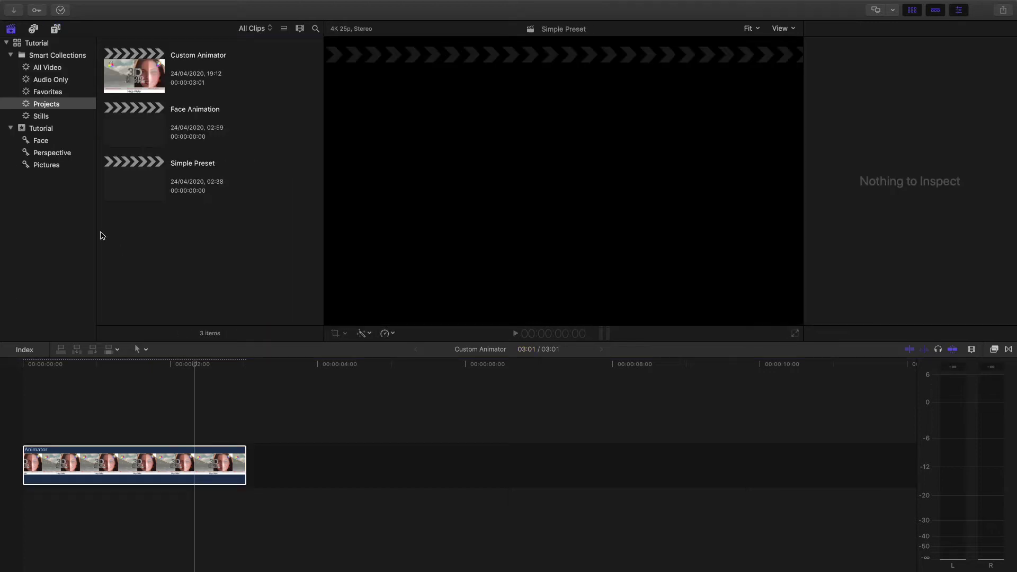
left_click(49, 154)
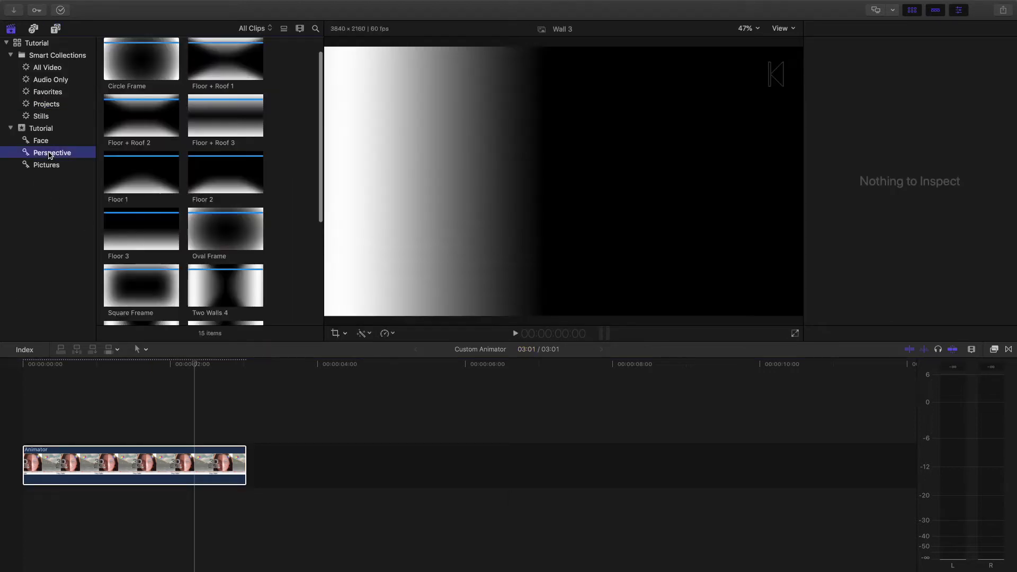
left_click(43, 140)
left_click(50, 165)
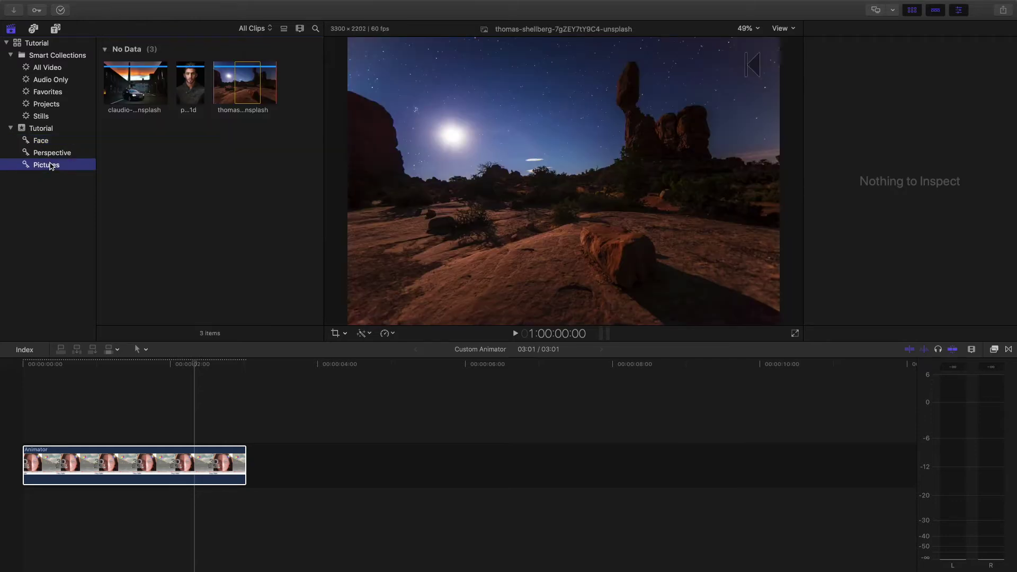
left_click(136, 99)
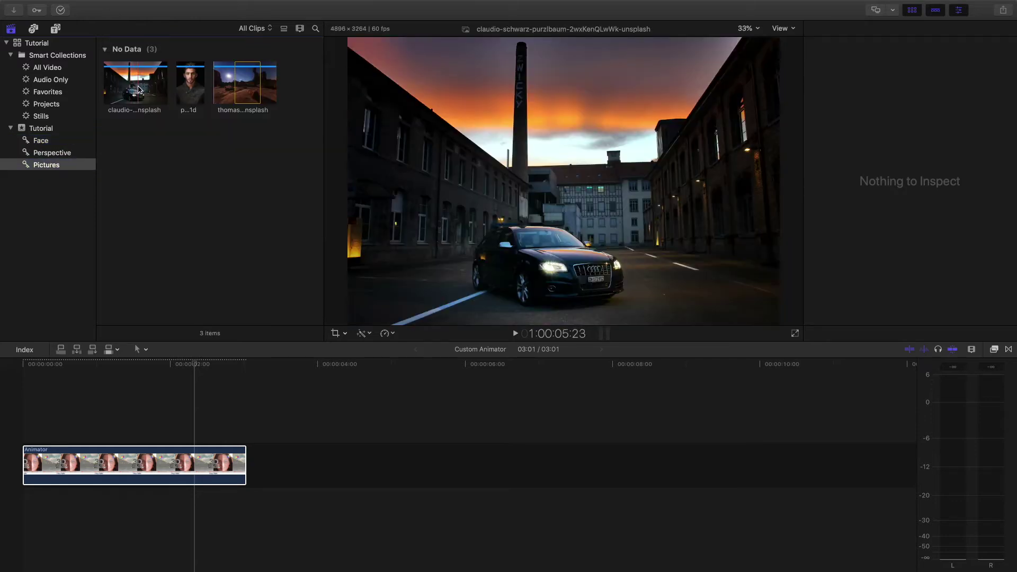
left_click(172, 462)
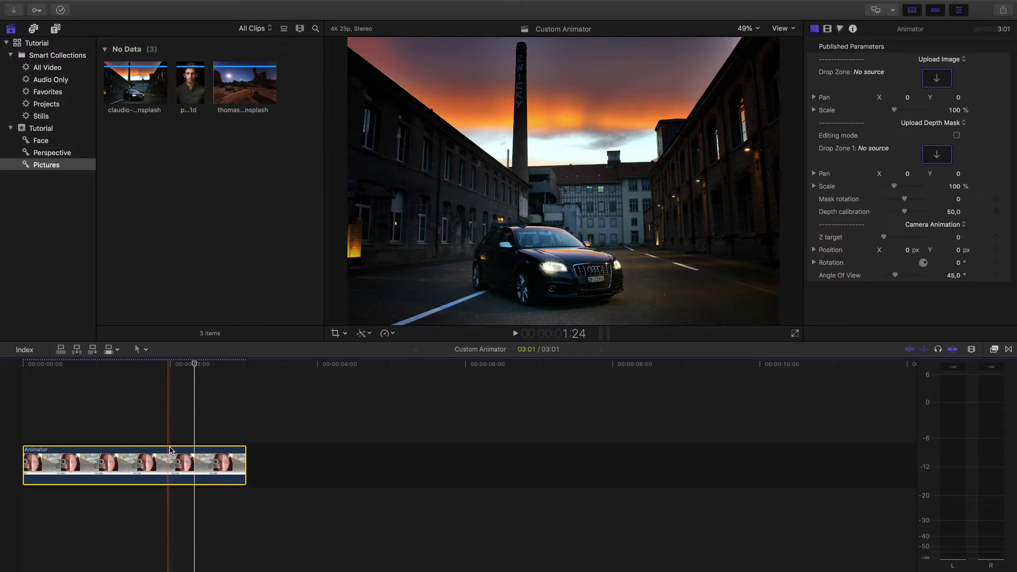
left_click(937, 80)
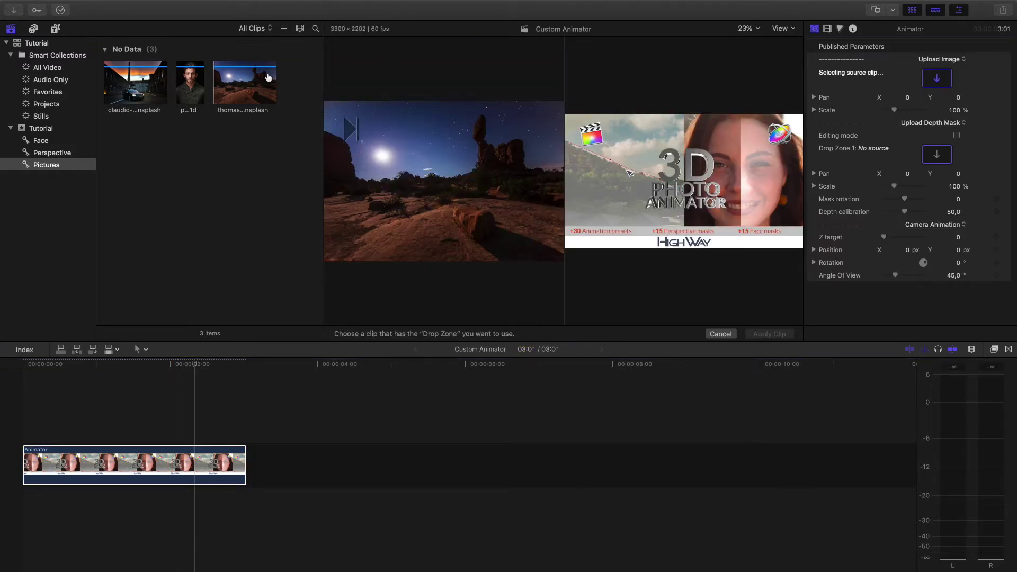
left_click(131, 98)
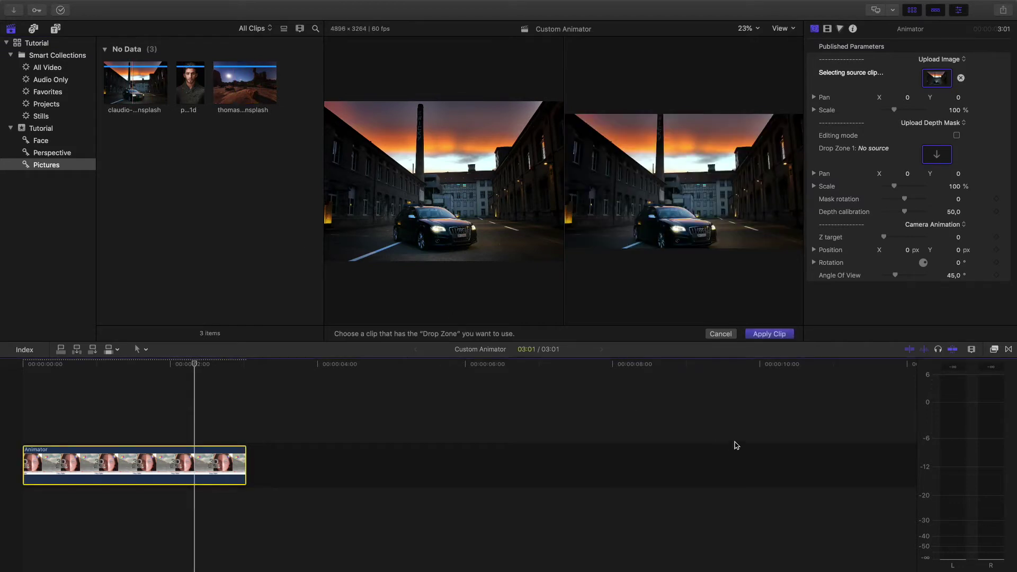
left_click(768, 335)
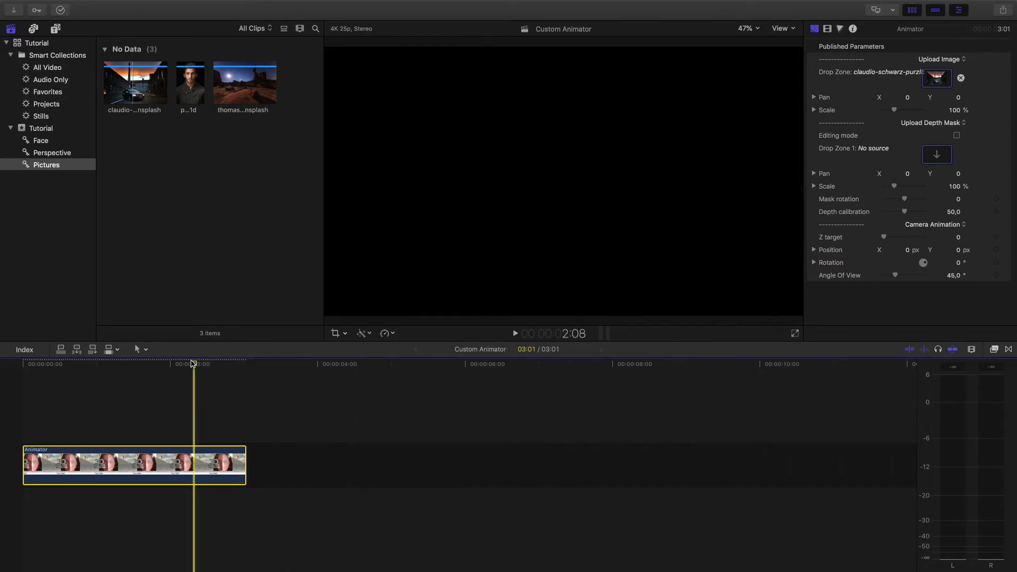
left_click(182, 364)
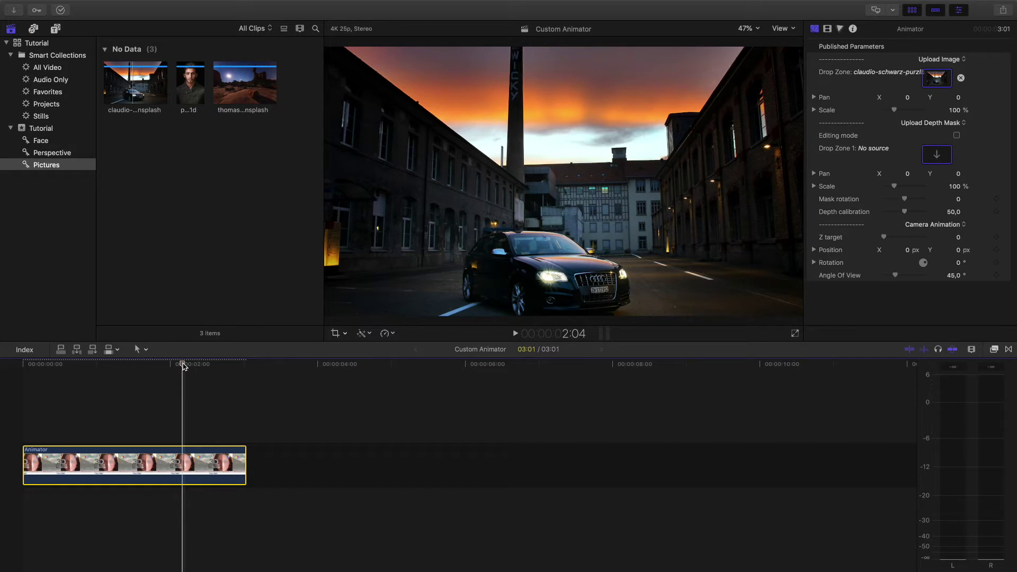
left_click_drag(183, 365, 167, 365)
left_click(167, 366)
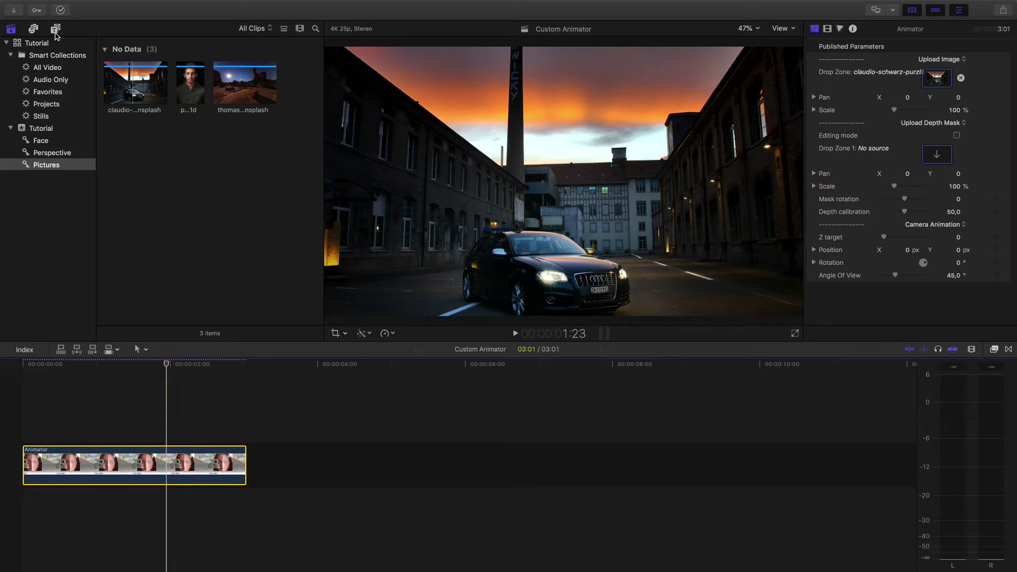
Search all generators for "gradient", add the Gradient generator to the main storyline and place the Animator clip above it.
left_click(56, 30)
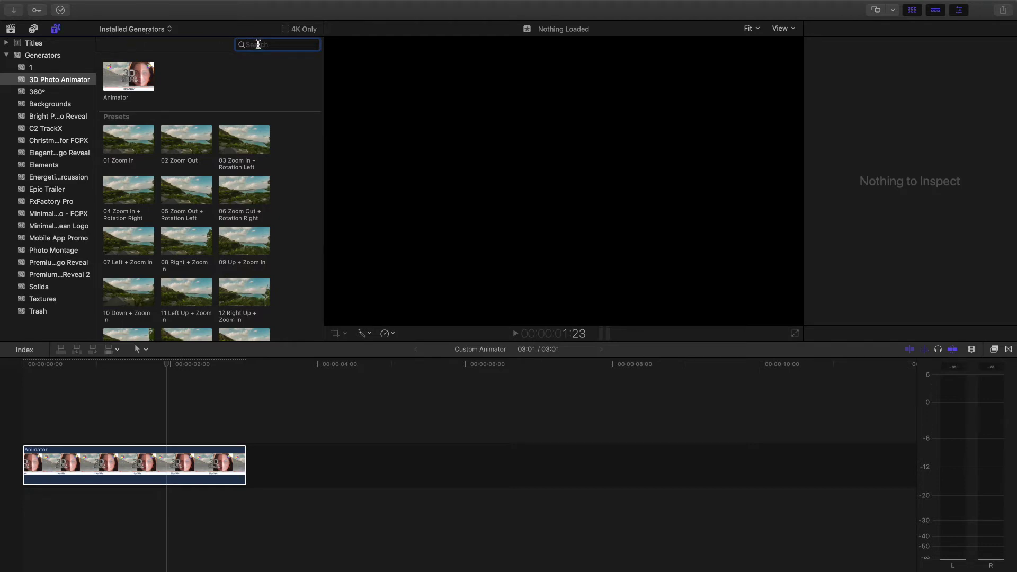
type("gradient")
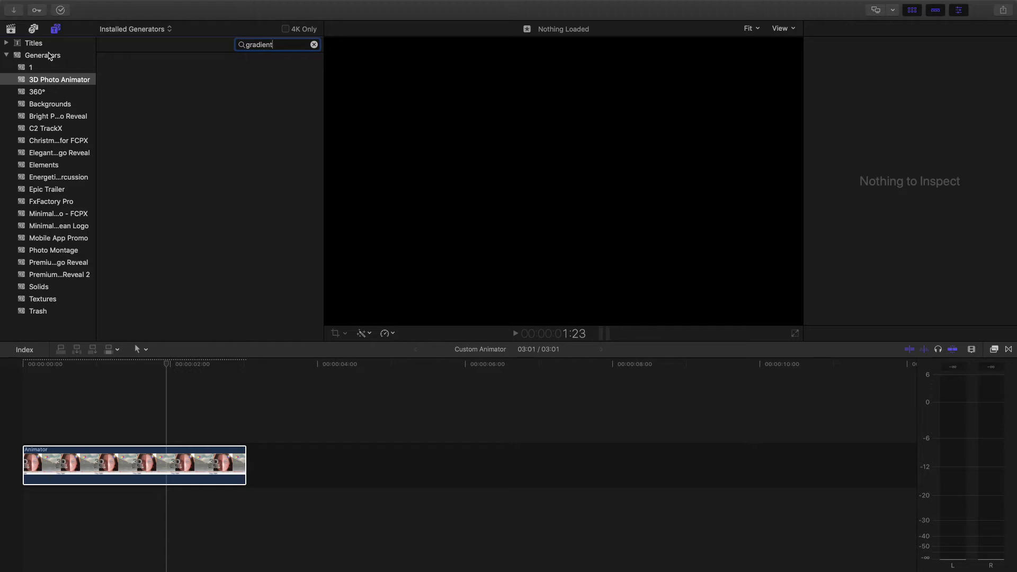
left_click(53, 58)
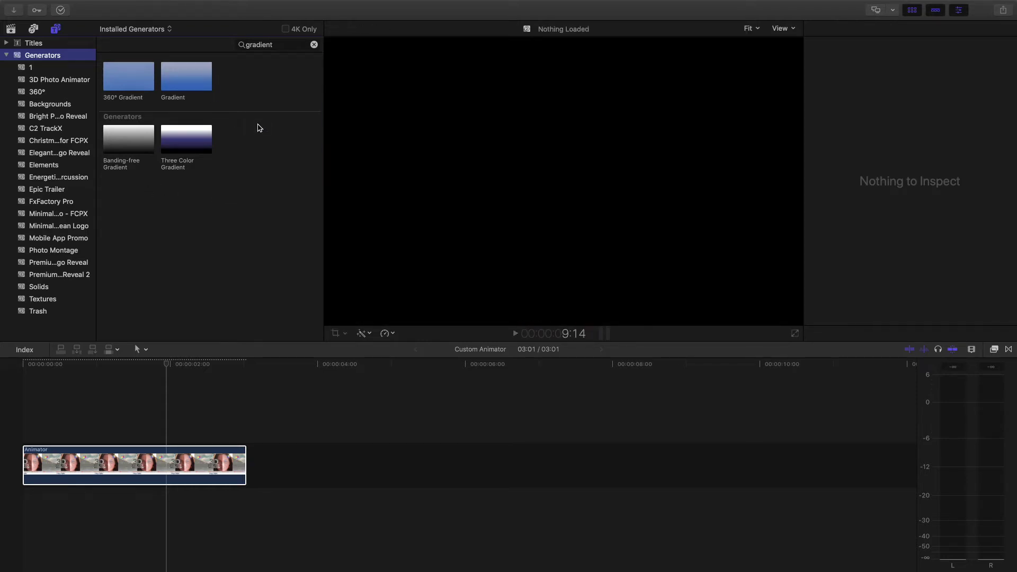
left_click_drag(190, 75, 137, 466)
key("super+minus")
key("super+minus")
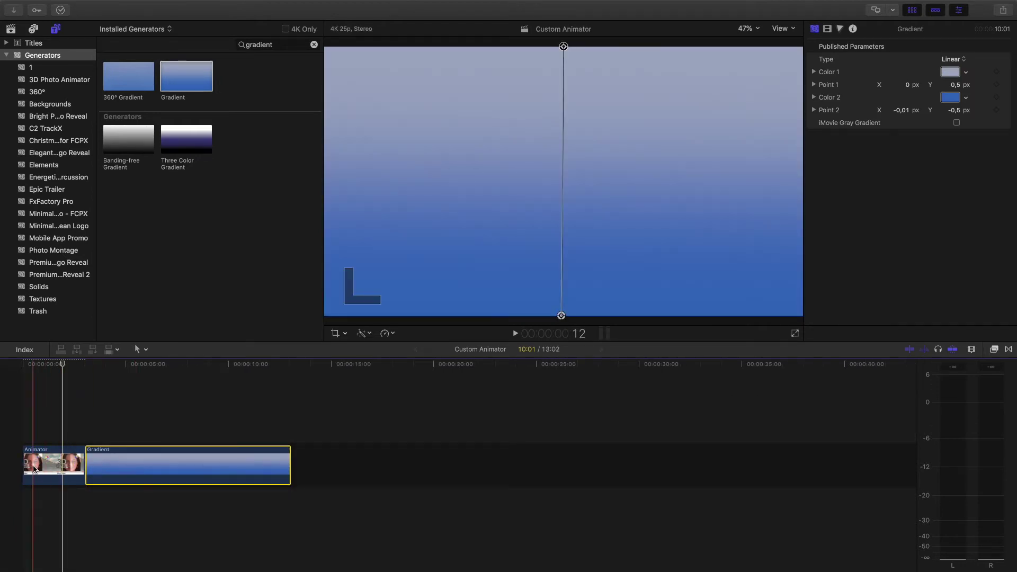
mouse_move(51, 461)
left_mouse_down()
mouse_move(144, 401)
mouse_move(48, 413)
mouse_move(47, 443)
left_mouse_up()
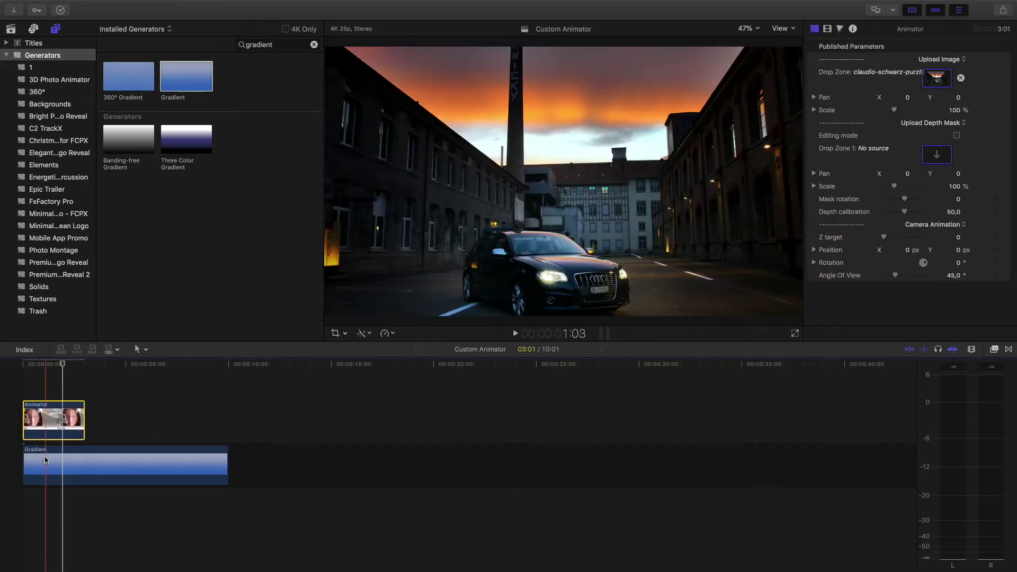
Try to duplicate the Gradient clip by copying and pasting it into the storyline, and undo the pasting.
left_click(44, 462)
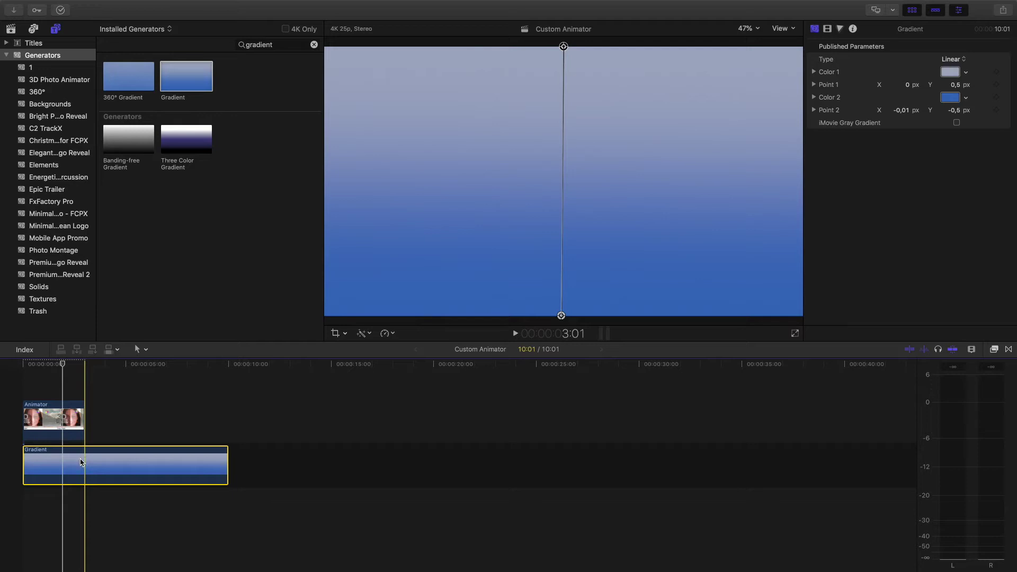
right_click(80, 462)
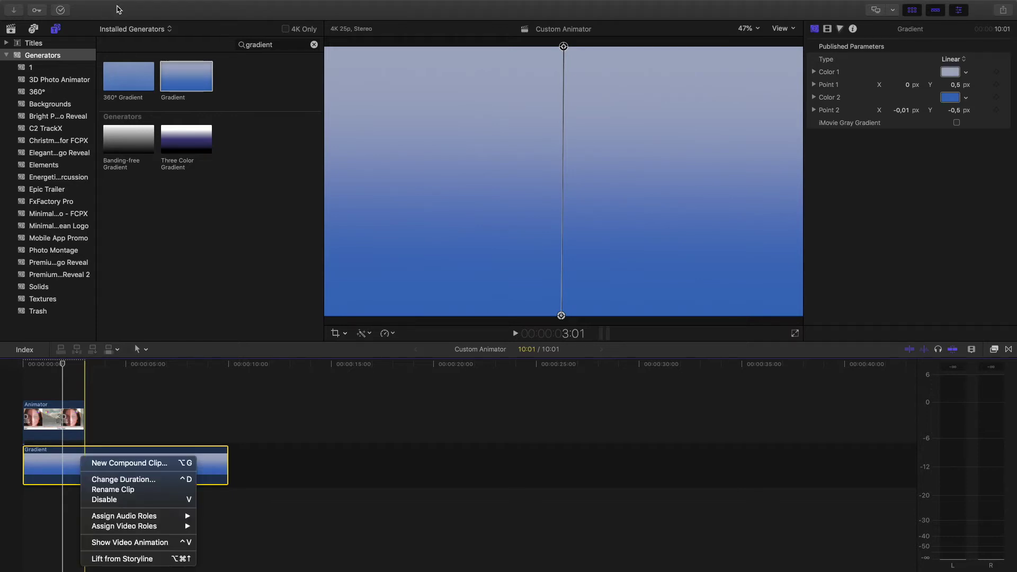
left_click(117, 8)
left_click(112, 6)
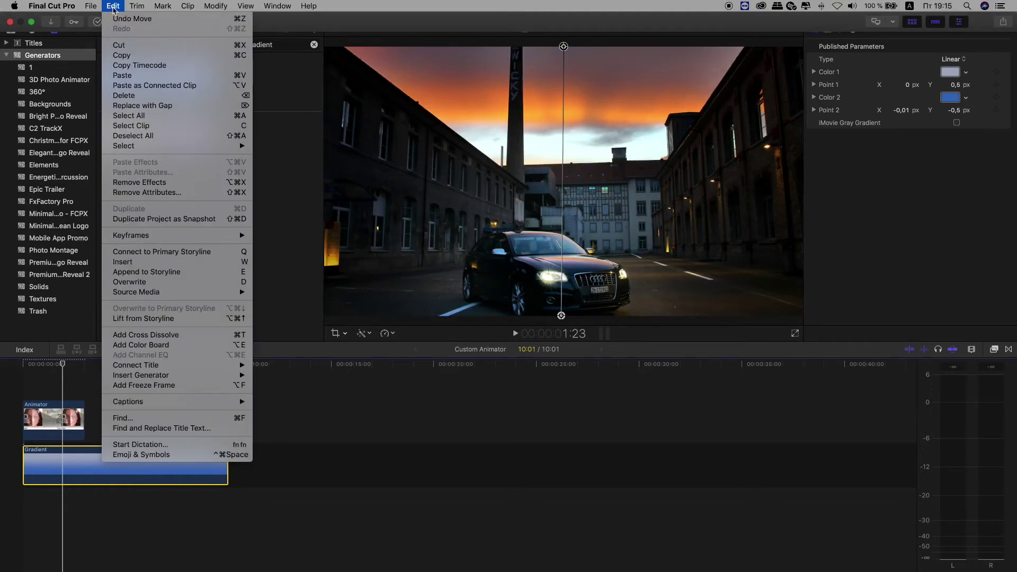
left_click(133, 55)
left_click(111, 7)
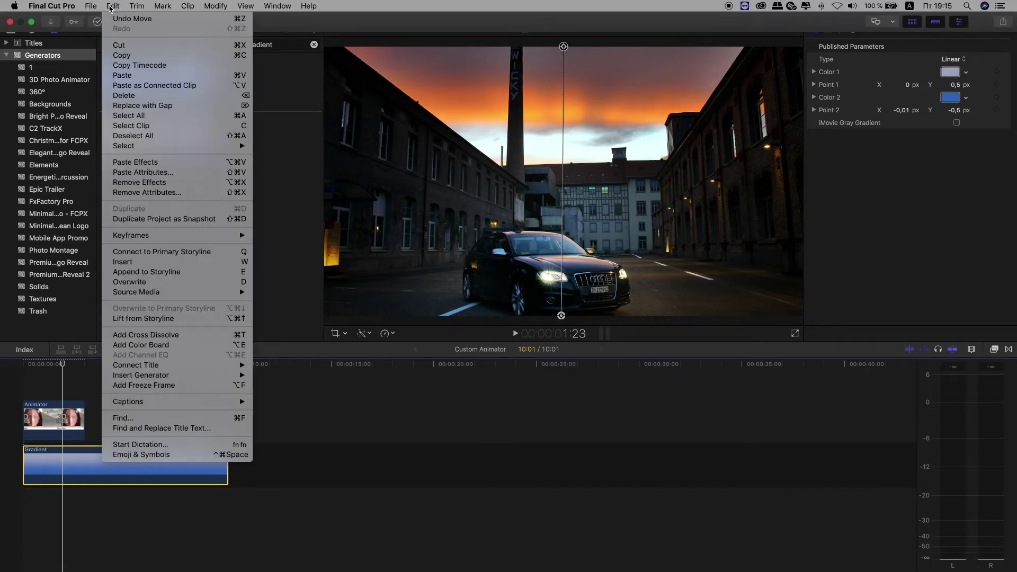
left_click(135, 76)
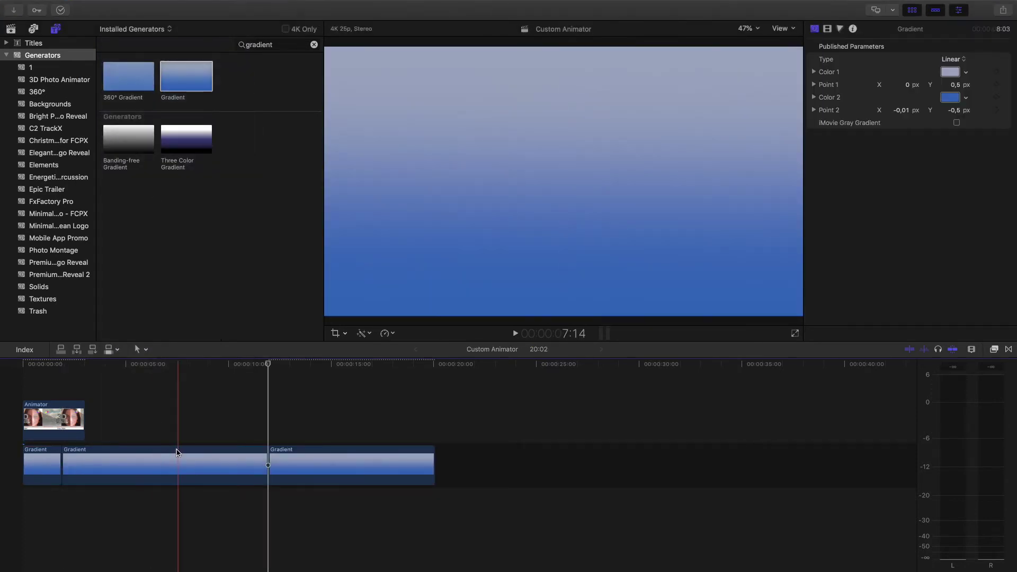
left_click(91, 461)
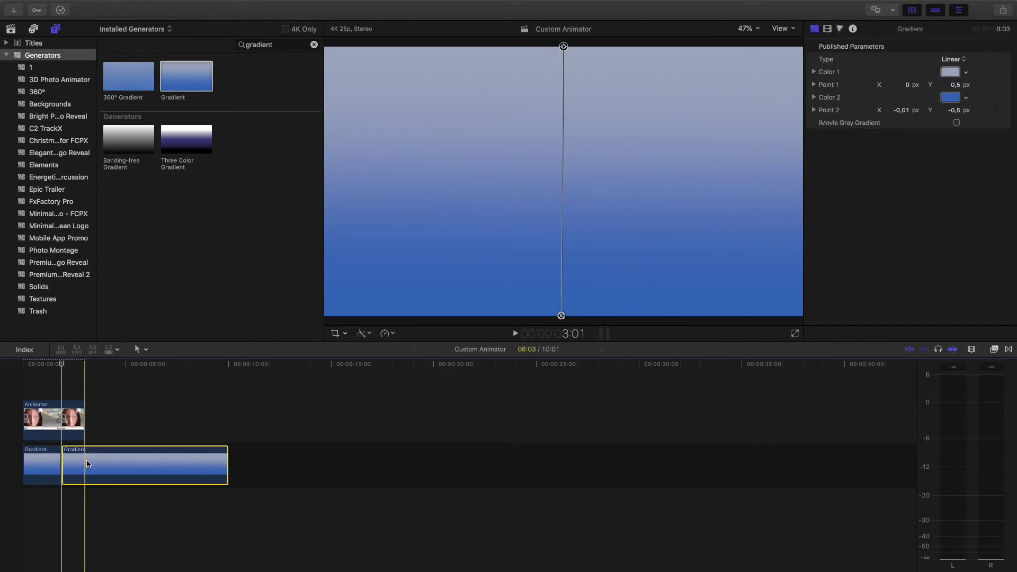
key("super+v")
key("super+z")
key("super+z")
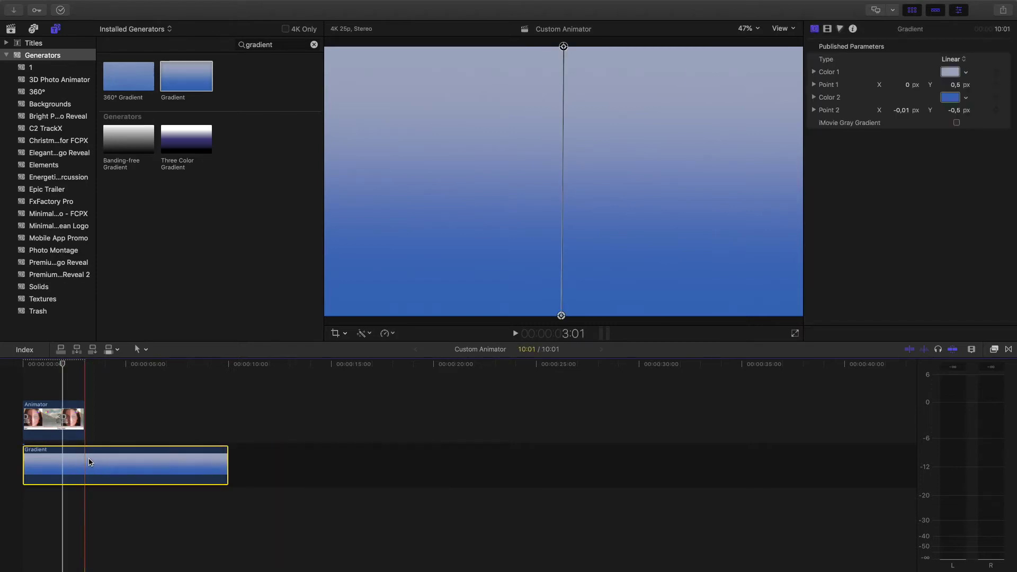
Cut the Gradient clip into four pieces, making the first cut at the end of the Animator clip at 3:01.
key("b")
left_click(85, 462)
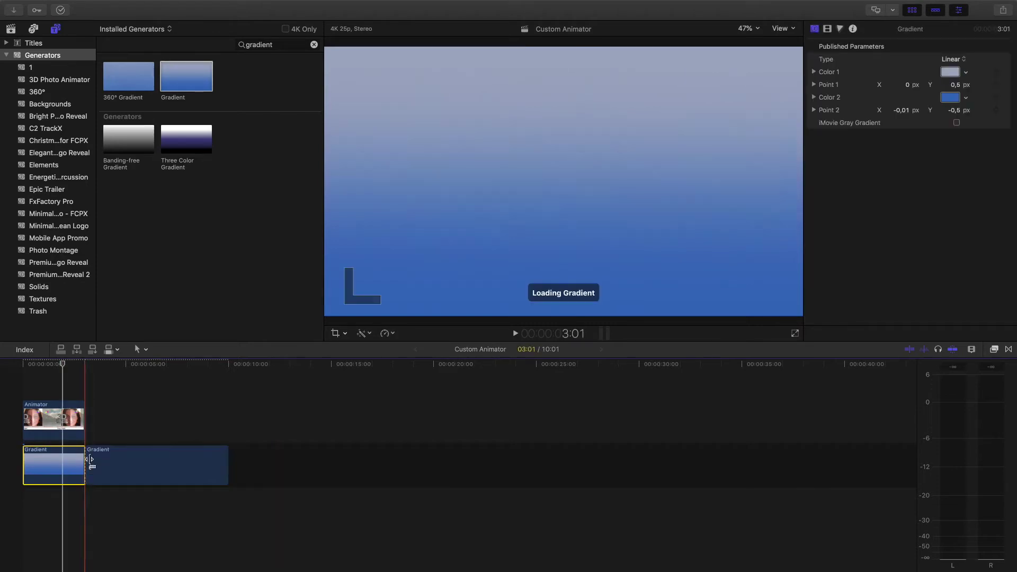
left_click(137, 465)
left_click(183, 464)
Lift the last three Gradient pieces out of the main storyline as connected clips.
left_click_drag(242, 466, 116, 468)
right_click(116, 467)
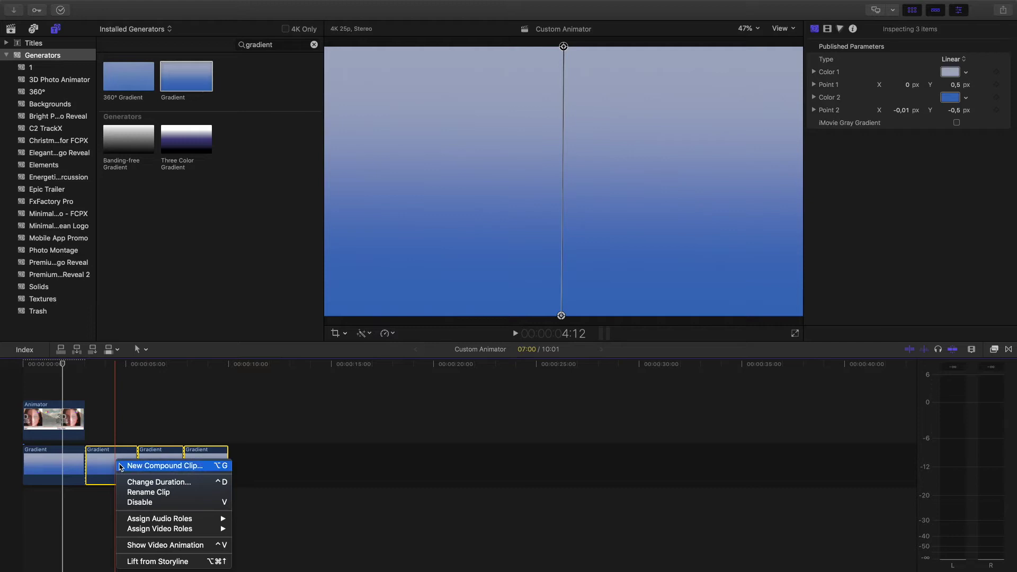
left_click(184, 561)
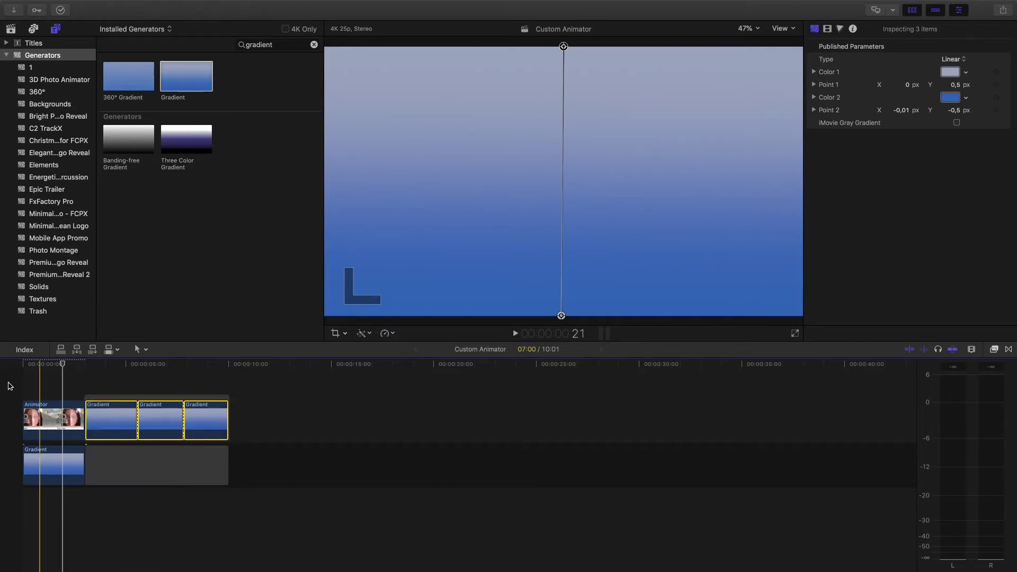
Move the three connected Gradient pieces to the timeline start, stacking each on its own layer beneath the Animator clip.
left_click_drag(105, 421, 38, 416)
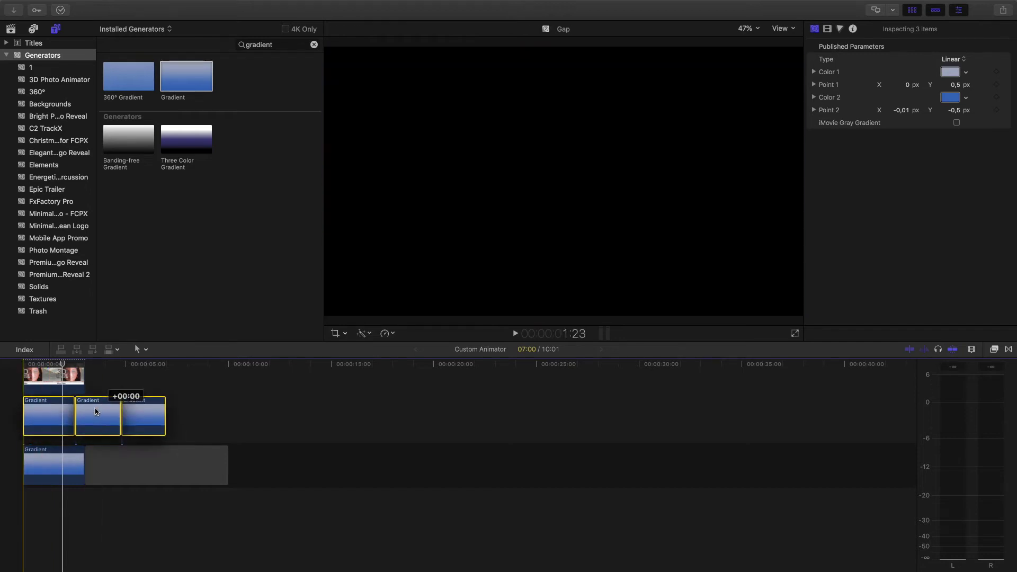
left_click(204, 418)
left_click(97, 416)
left_click_drag(97, 417, 38, 387)
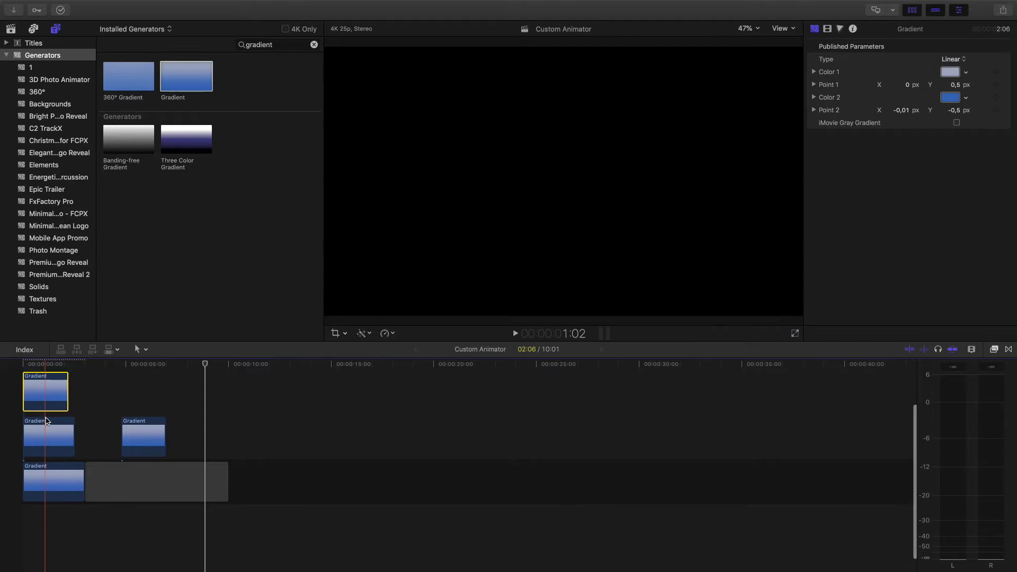
left_click_drag(140, 471, 32, 395)
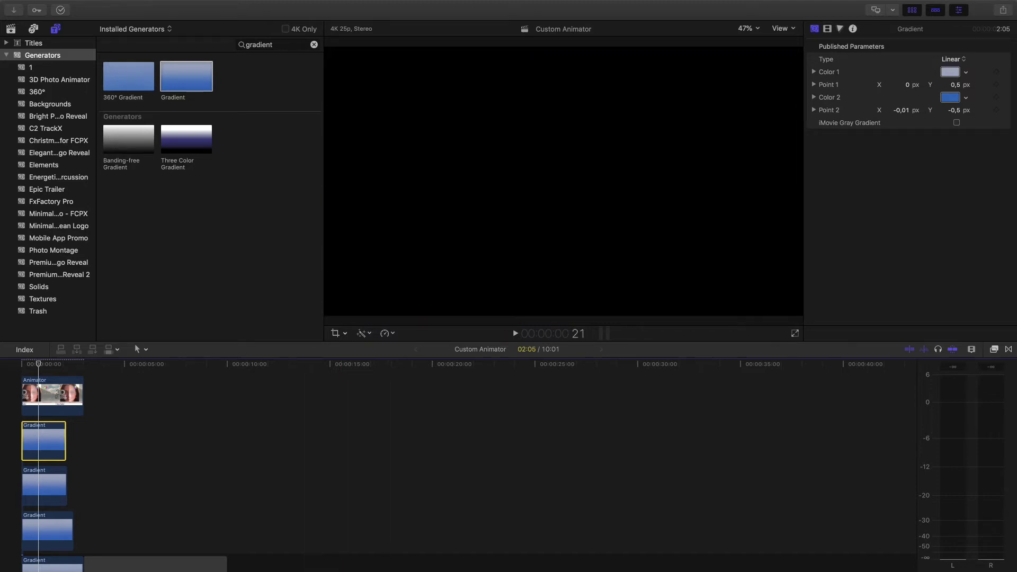
Cut another piece off the storyline Gradient clip and stack it at the timeline start as a fourth connected Gradient layer.
left_click(47, 369)
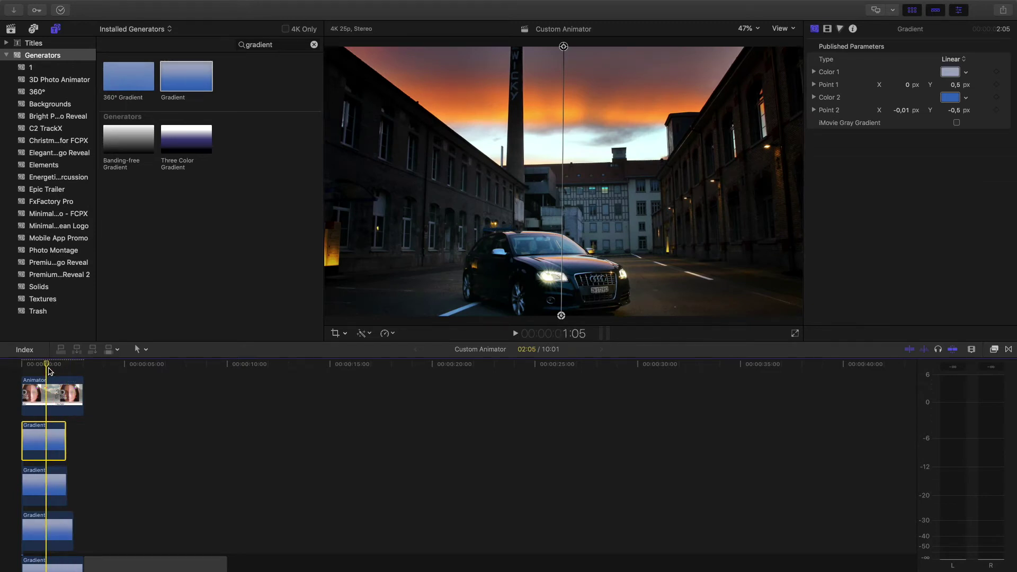
scroll(58, 424, "down", 3)
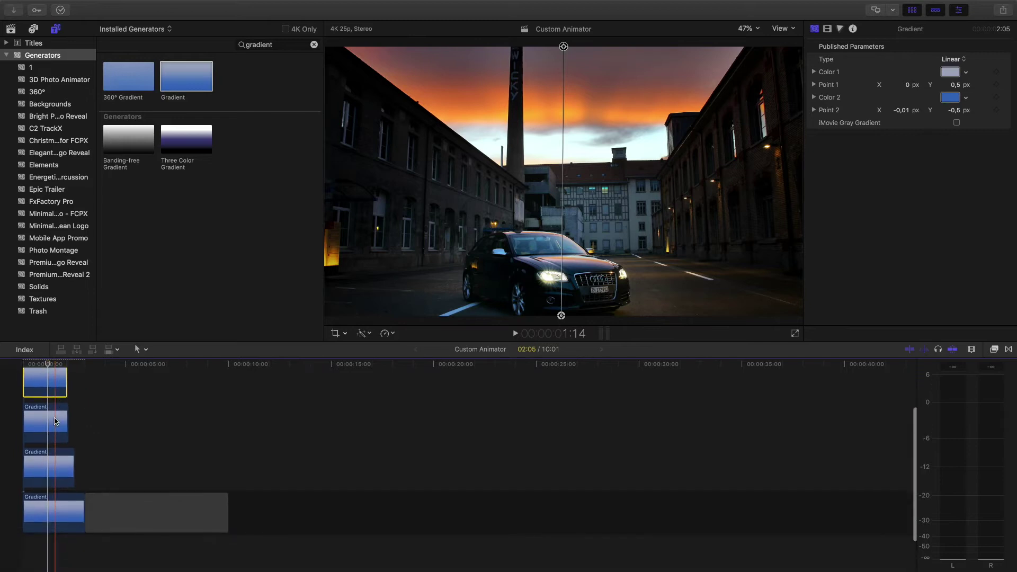
left_click(78, 506)
key("super+b")
left_click(80, 509)
left_click_drag(80, 509, 26, 381)
Extend the connected and storyline Gradient clips to the end of the Animator clip at 3:01.
left_click_drag(91, 544, 83, 416)
left_click(30, 416)
left_click_drag(67, 456, 83, 456)
left_click_drag(70, 503, 83, 476)
scroll(95, 519, "down", 2)
left_click_drag(73, 522, 83, 523)
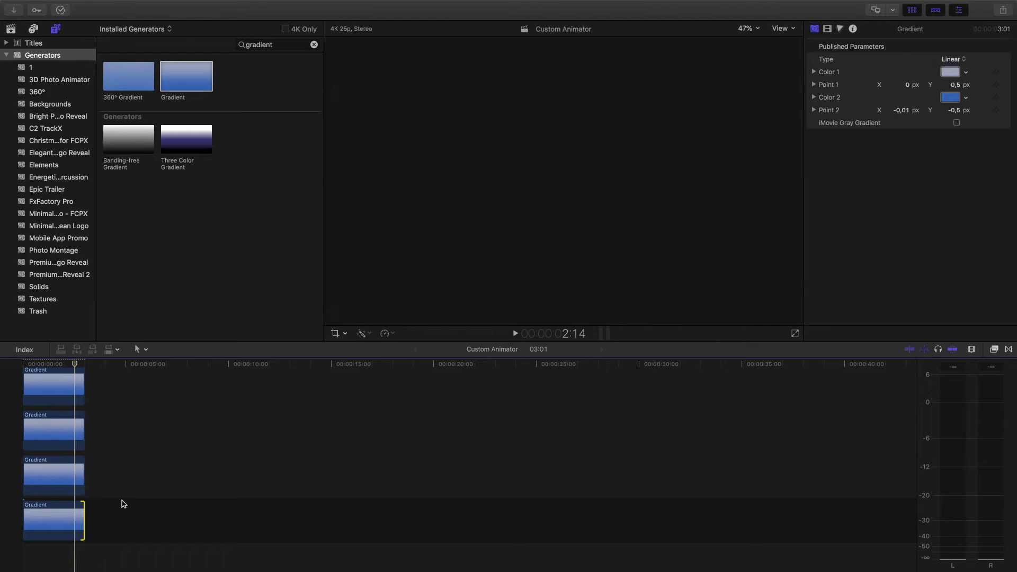
Disable the four connected Gradient clips beneath the Animator clip, keeping only the storyline Gradient clip enabled.
left_click(39, 522)
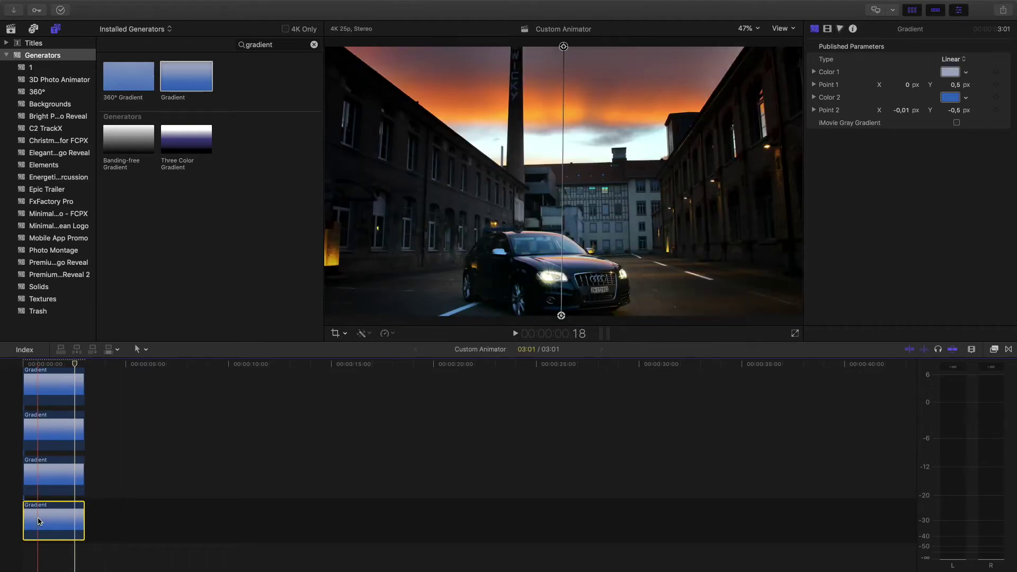
left_click(45, 481)
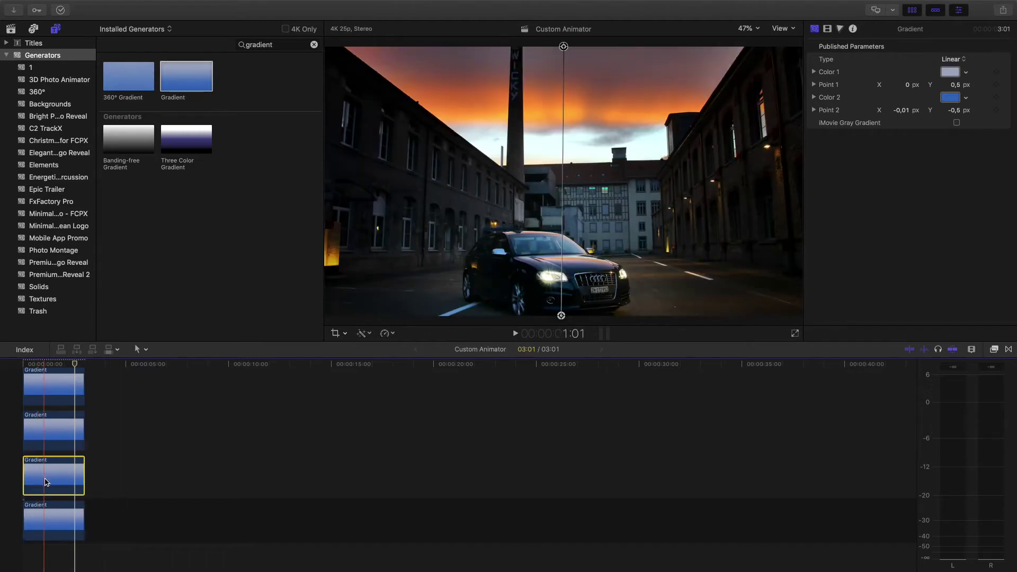
key("v")
left_click(52, 433)
scroll(52, 433, "up", 1)
key("v")
left_click(47, 421)
key("v")
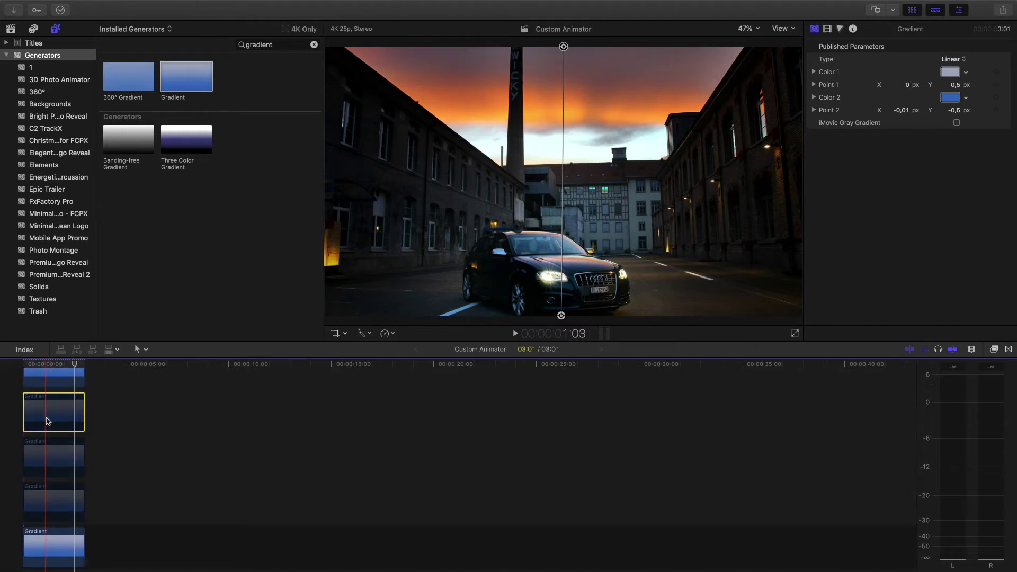
scroll(47, 424, "up", 1)
scroll(55, 445, "down", 3)
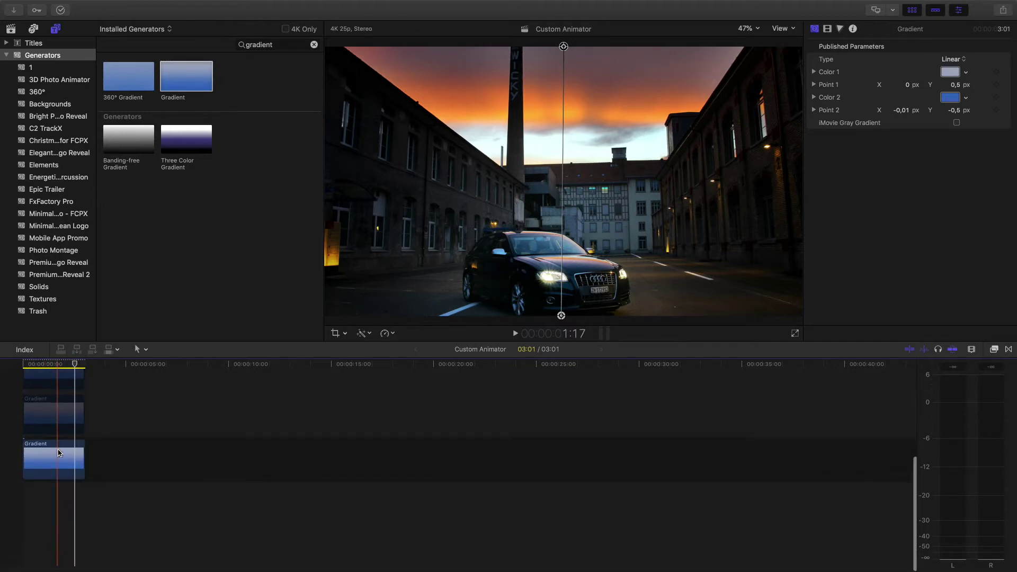
Set the Animator clip's opacity to 50%.
left_click(60, 454)
scroll(61, 457, "up", 3)
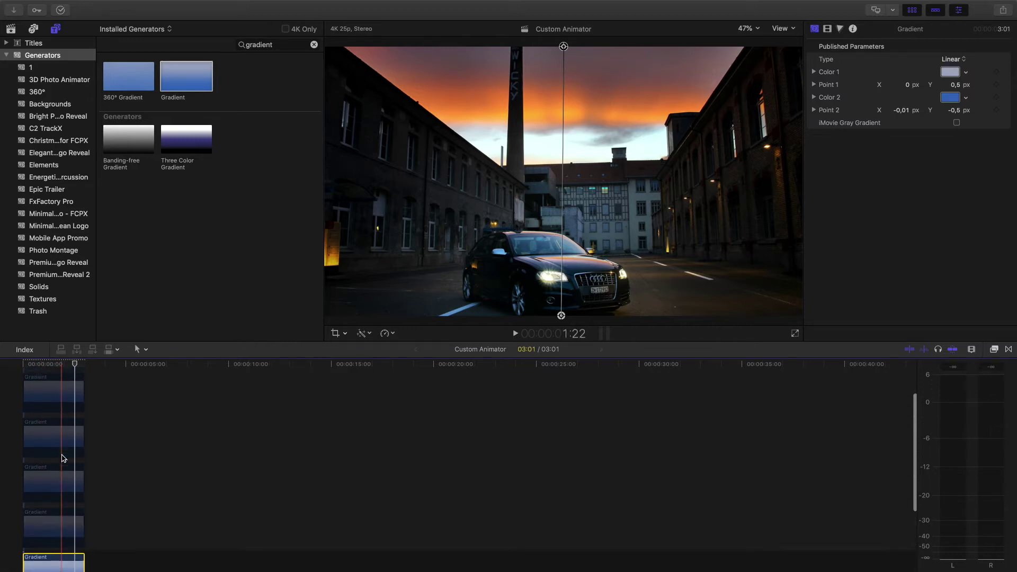
scroll(60, 434, "up", 3)
left_click(58, 401)
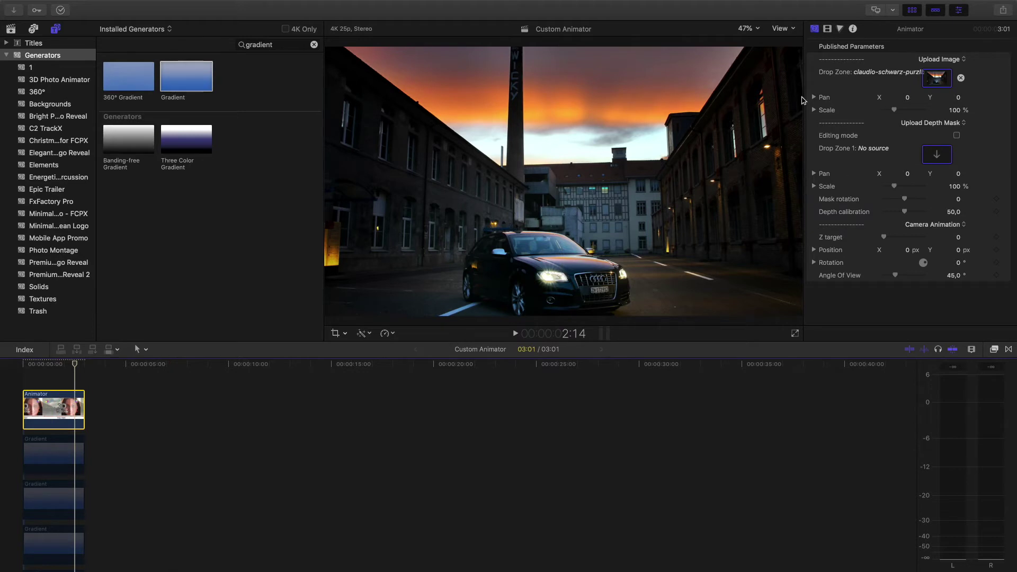
left_click(828, 30)
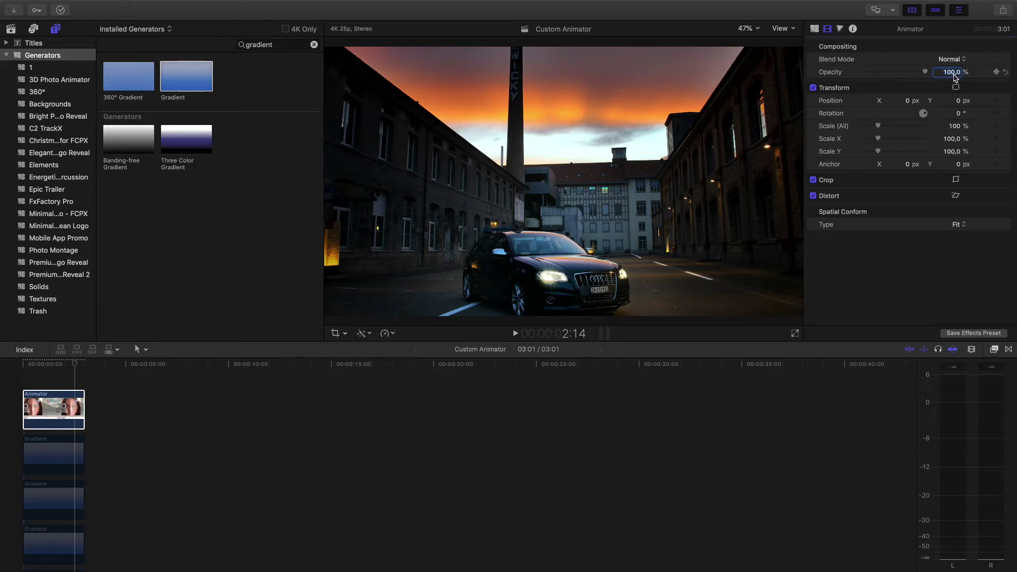
type("50")
key("Return")
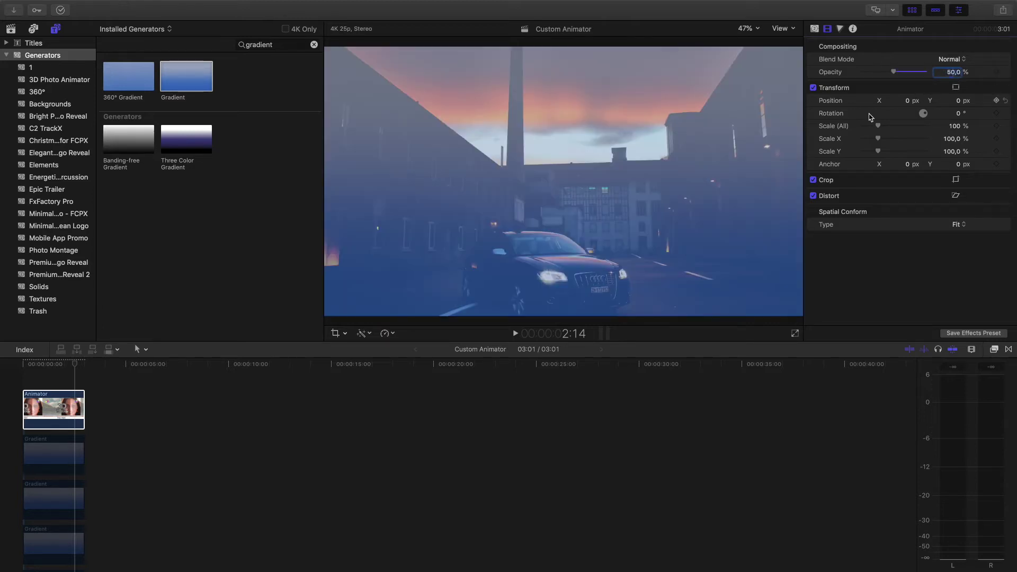
Set both Color 1 and Color 2 of the storyline Gradient clip to white.
scroll(59, 385, "down", 3)
scroll(60, 385, "down", 5)
left_click(79, 456)
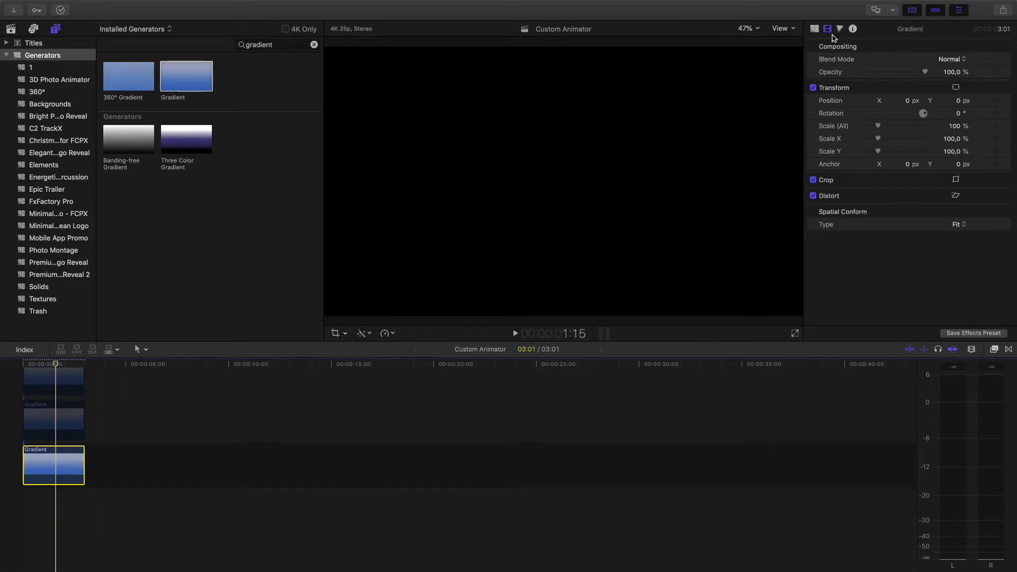
left_click(814, 29)
left_click(896, 84)
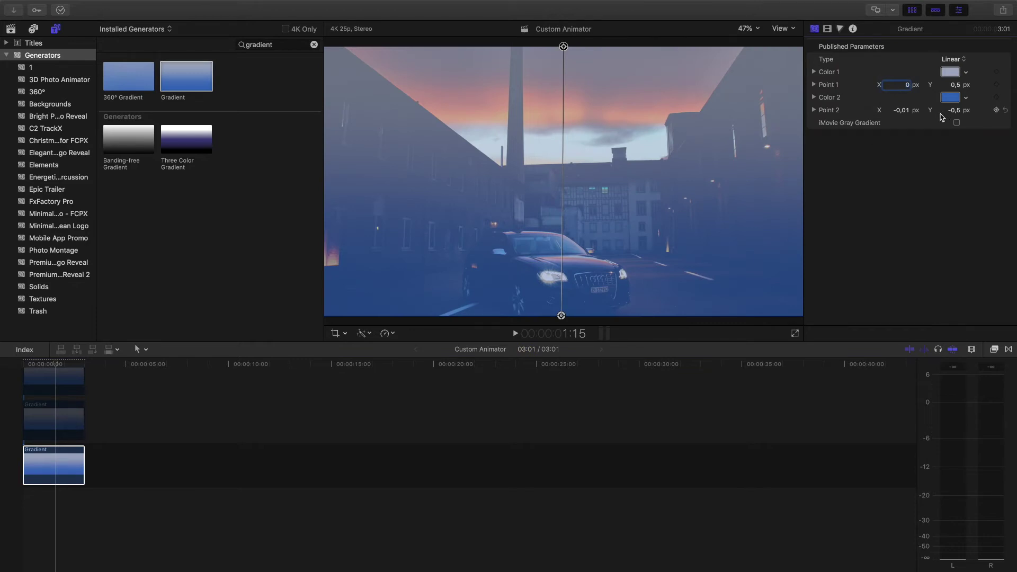
left_click(949, 72)
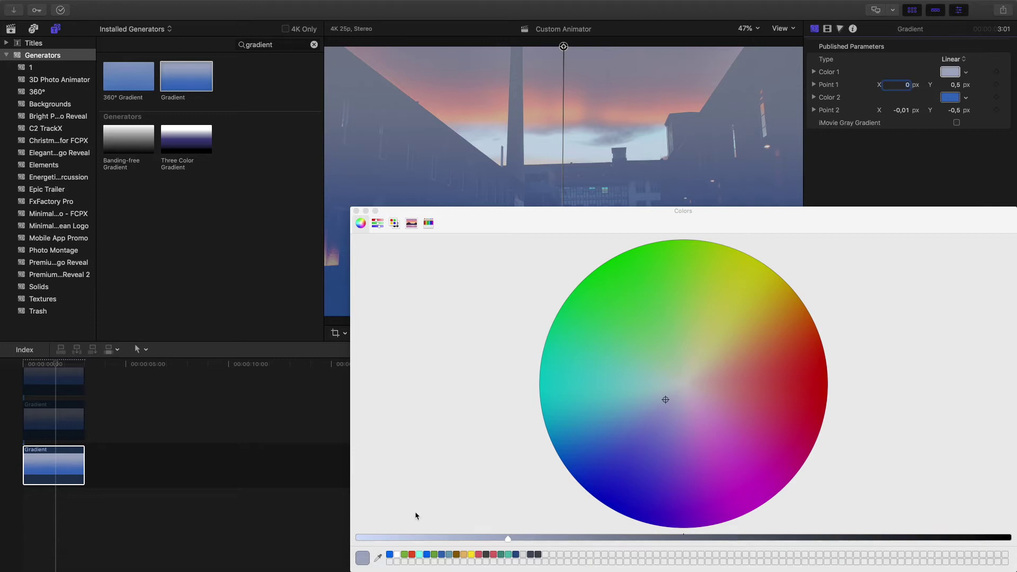
left_click(396, 555)
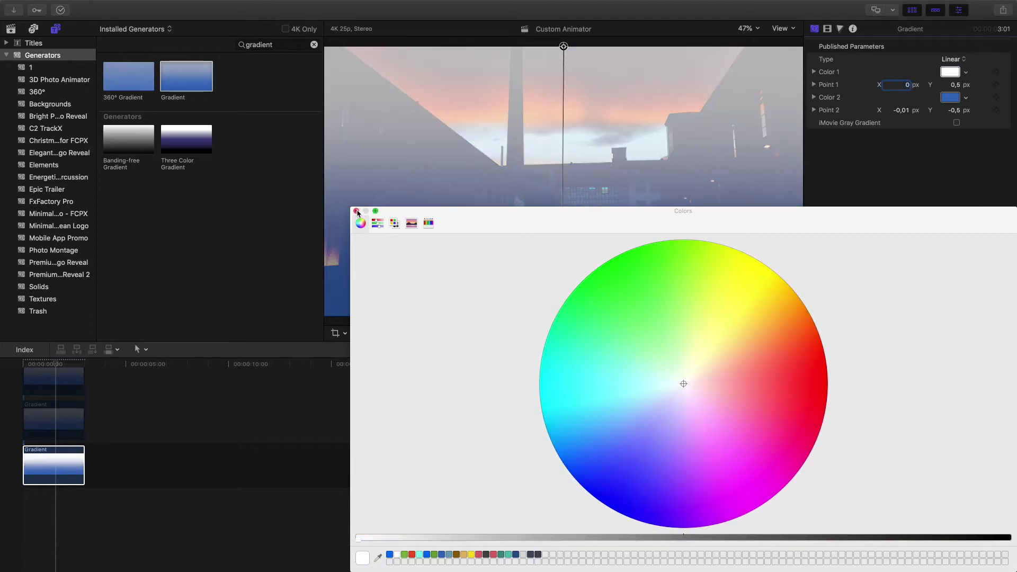
left_click(356, 211)
left_click(949, 97)
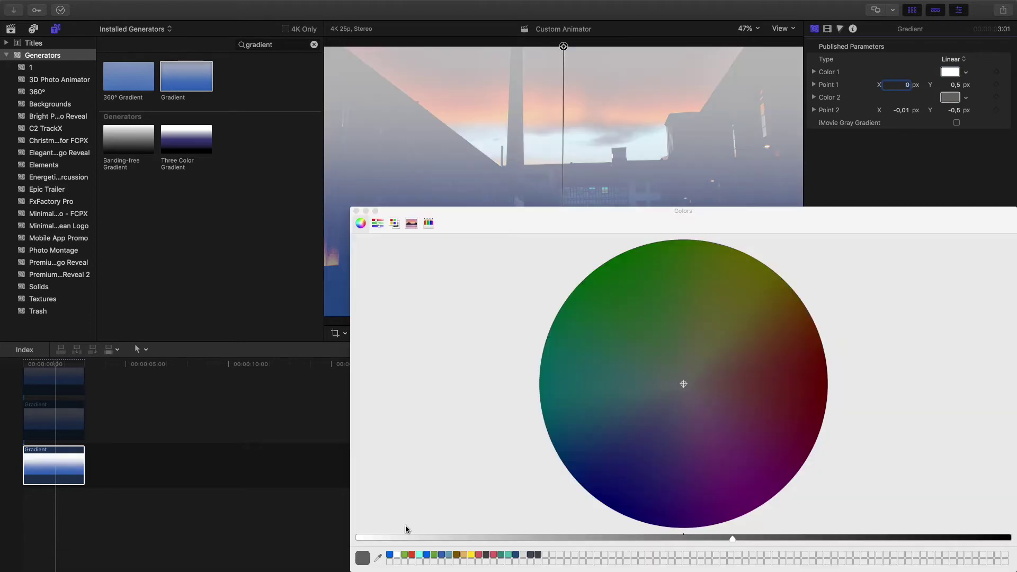
left_click(397, 554)
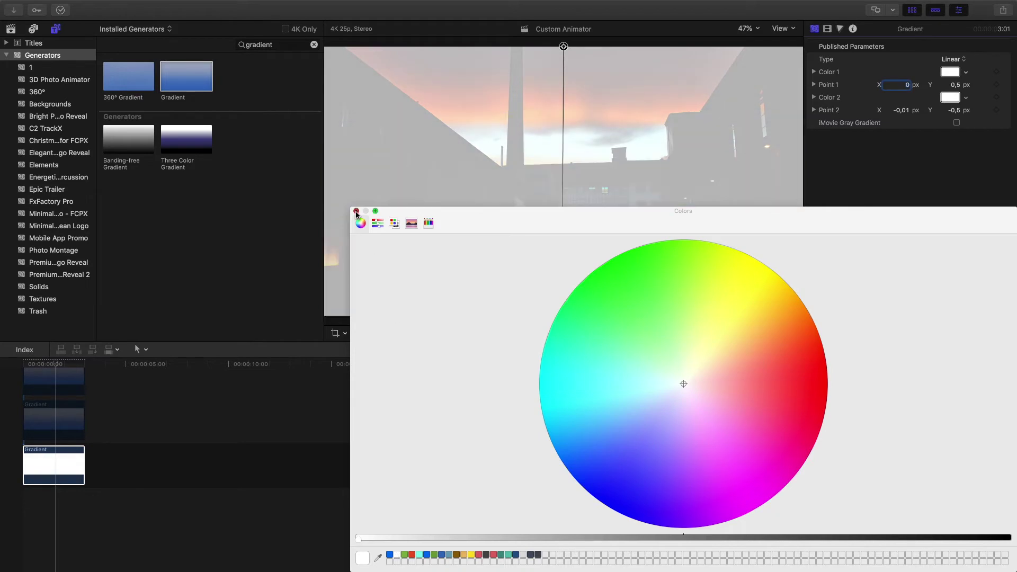
left_click(356, 210)
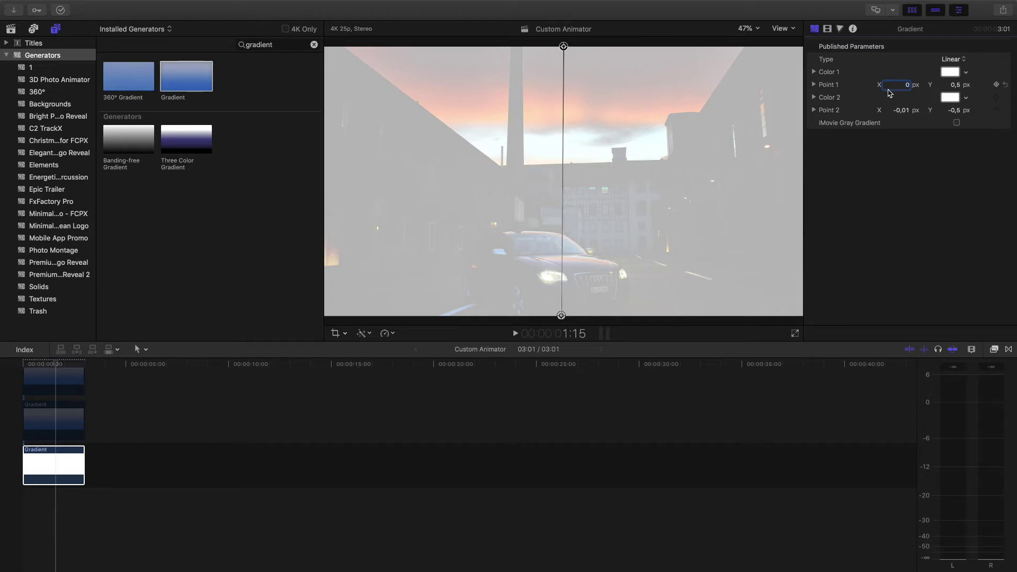
Place the gradient's Point 1 at about -0.91, 0.05 beside the near facade and Point 2 at about -0.15, -0.14 above the car.
left_click_drag(563, 47, 322, 172)
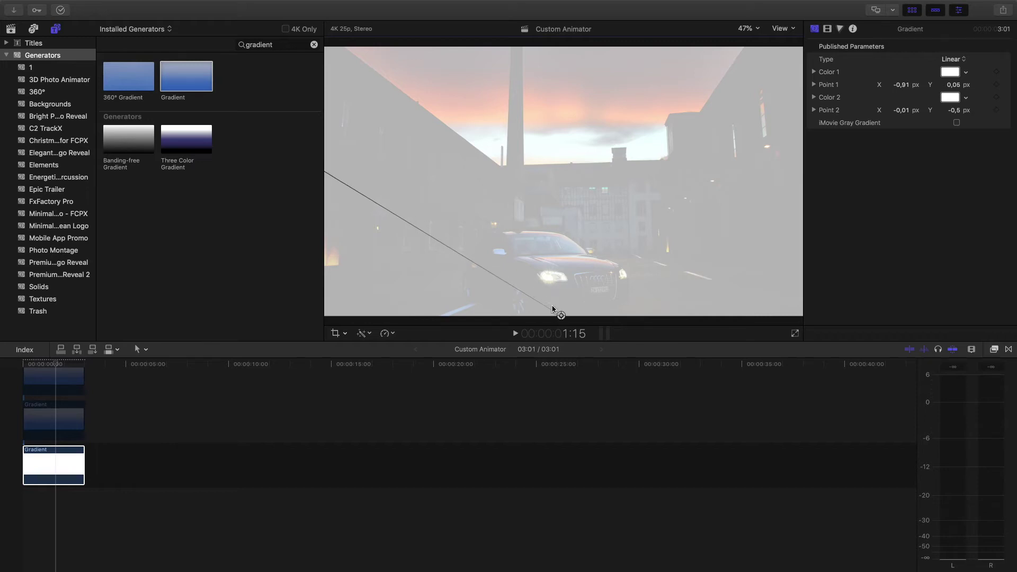
left_click_drag(560, 314, 545, 270)
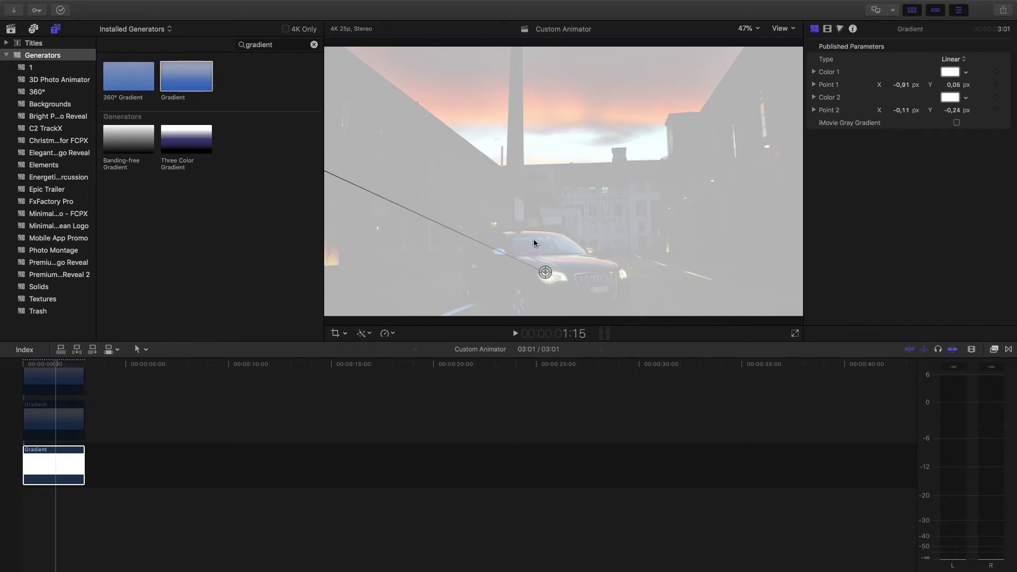
left_click_drag(533, 237, 534, 236)
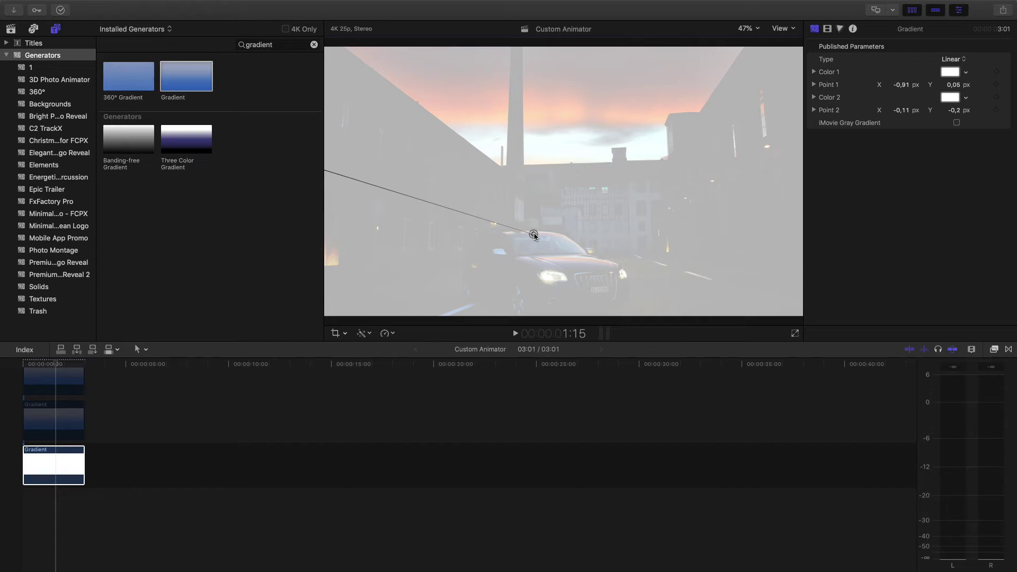
left_click_drag(524, 223, 526, 220)
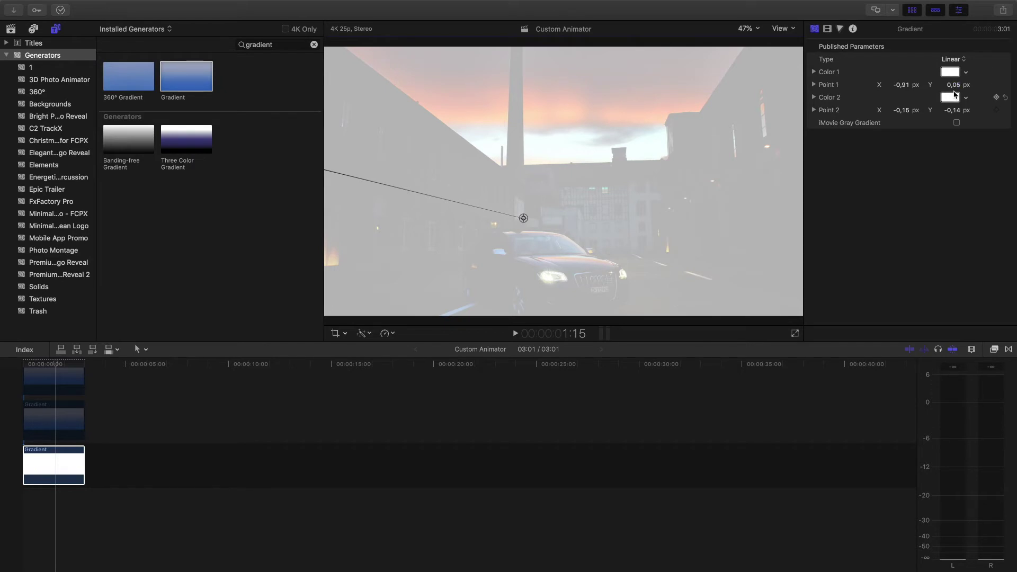
Darken the gradient's Color 1 to a light grey and its Color 2 to a dark grey.
left_click(950, 76)
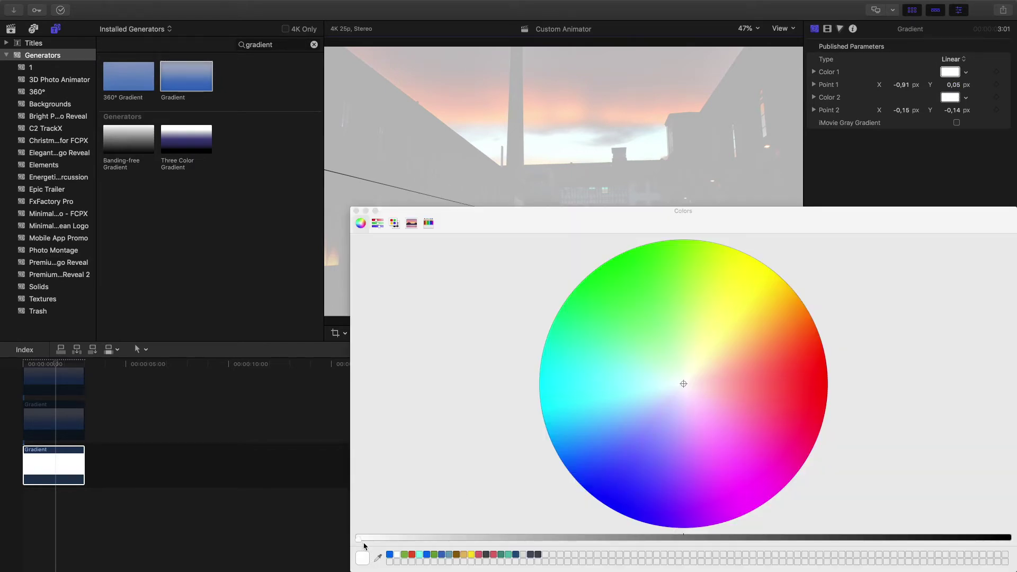
left_click_drag(363, 540, 406, 543)
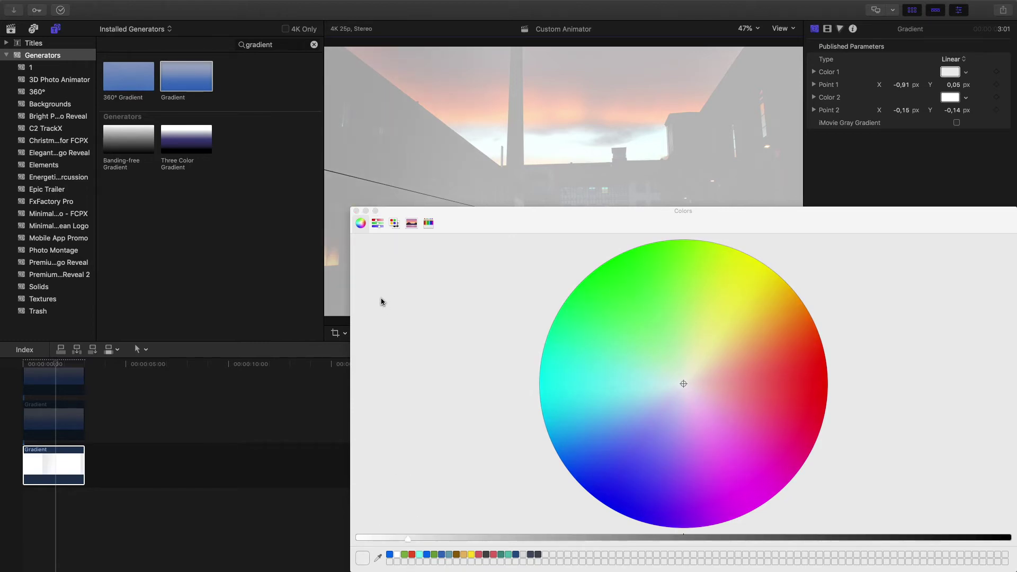
left_click(355, 210)
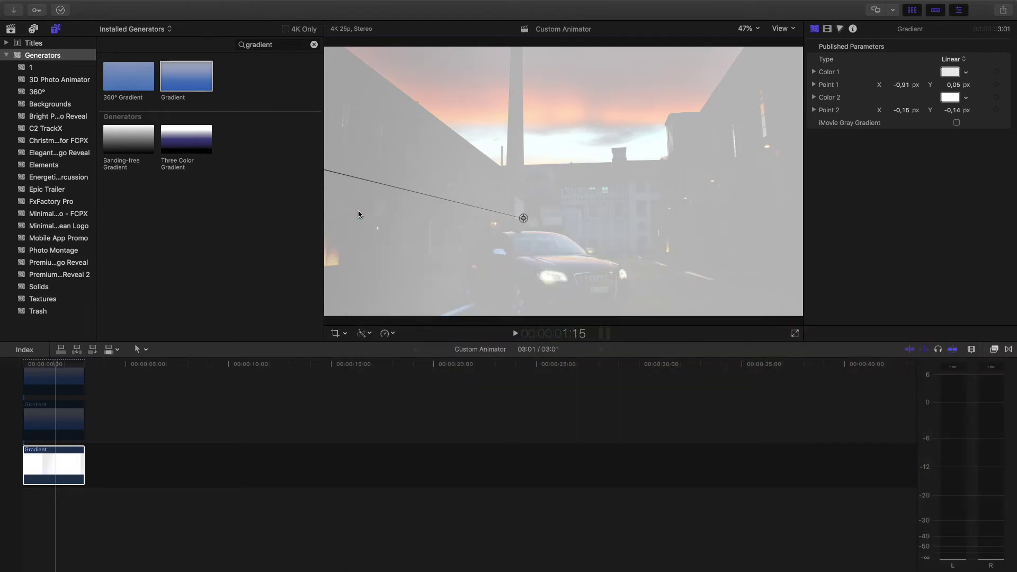
left_click(952, 99)
left_click_drag(478, 536, 827, 548)
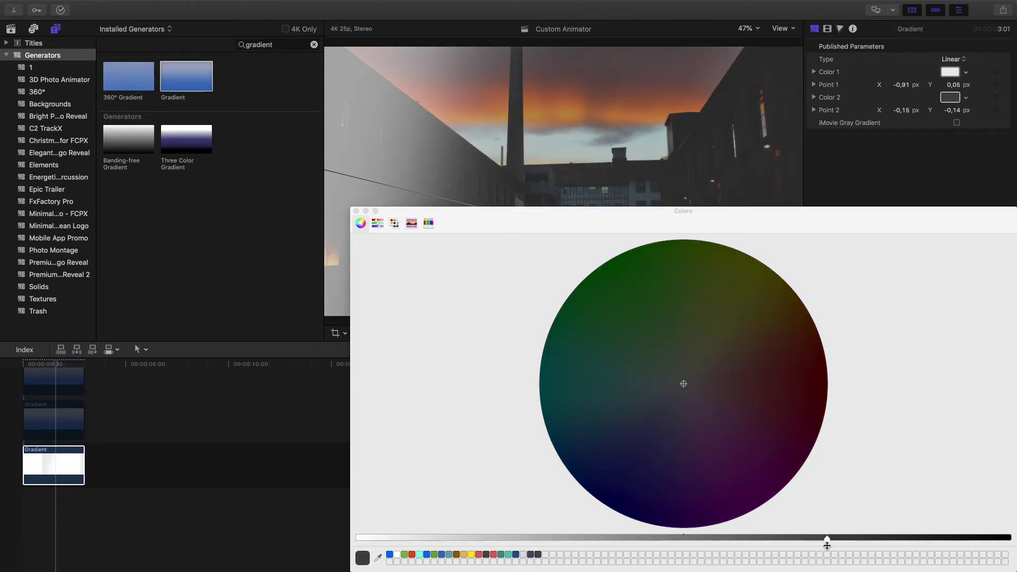
Save the gradient's dark grey and light grey as reusable colour swatches.
mouse_move(398, 554)
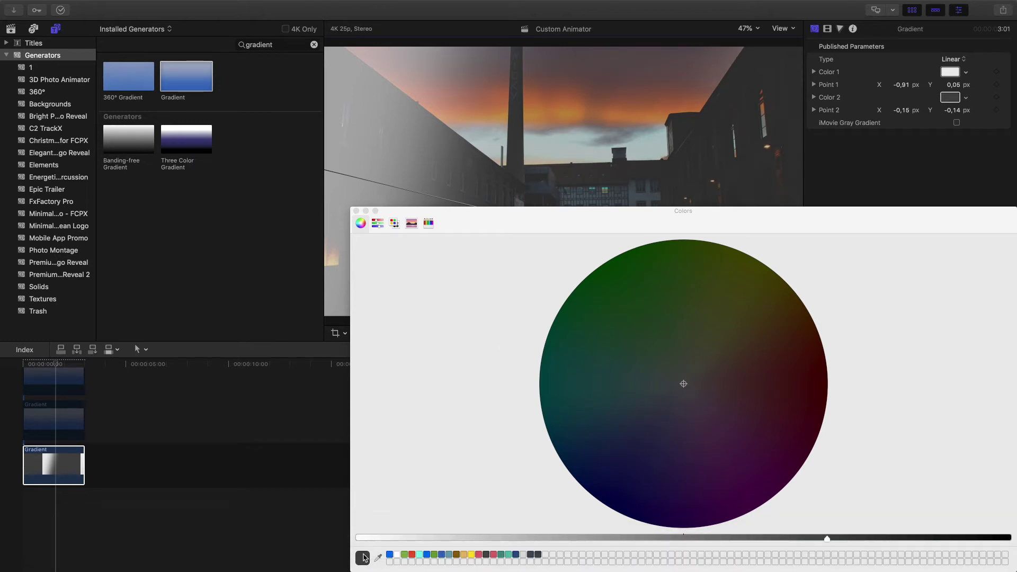
left_click_drag(363, 561, 545, 555)
left_click(355, 211)
left_click(941, 73)
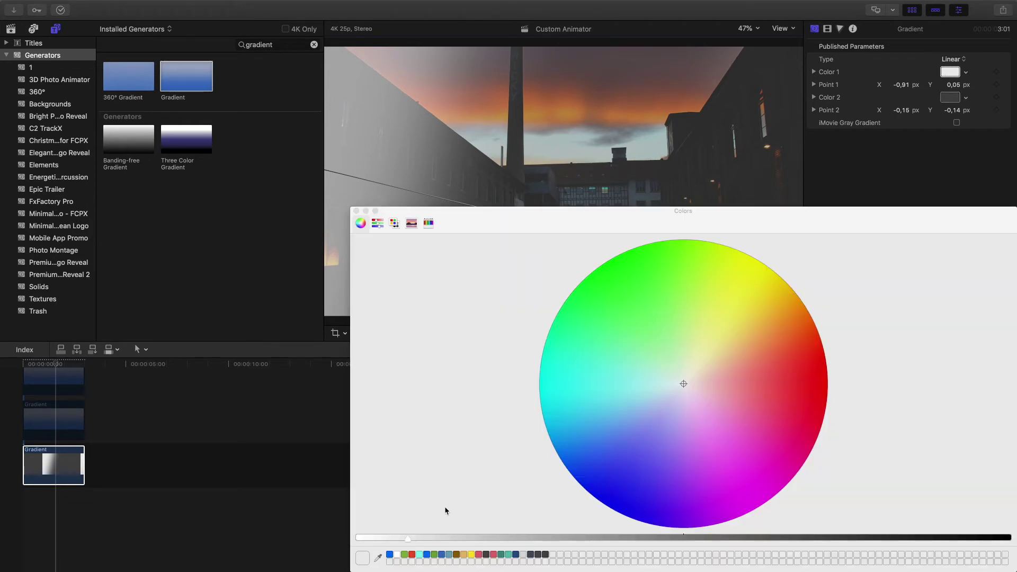
left_click_drag(364, 558, 556, 556)
left_click(356, 211)
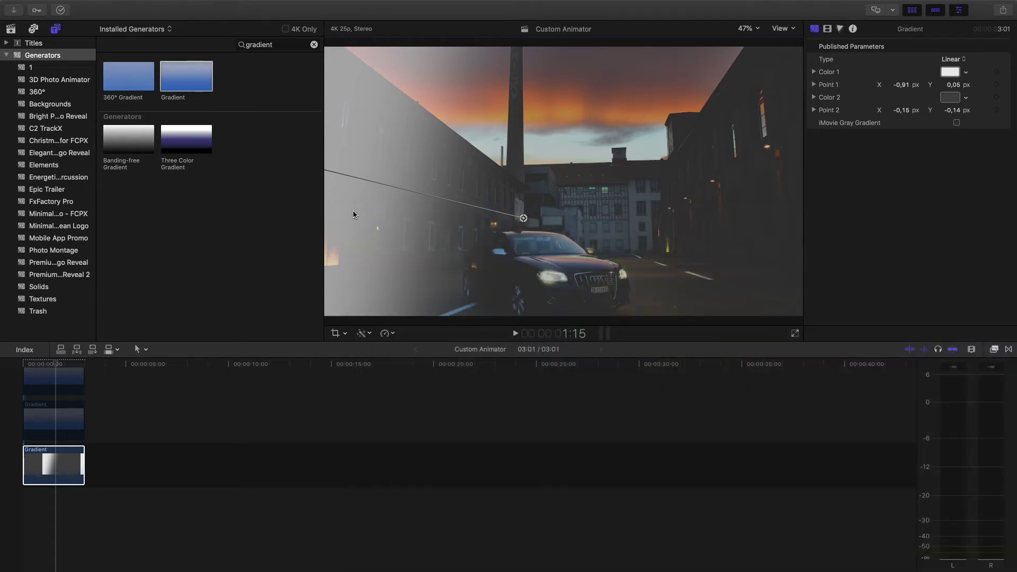
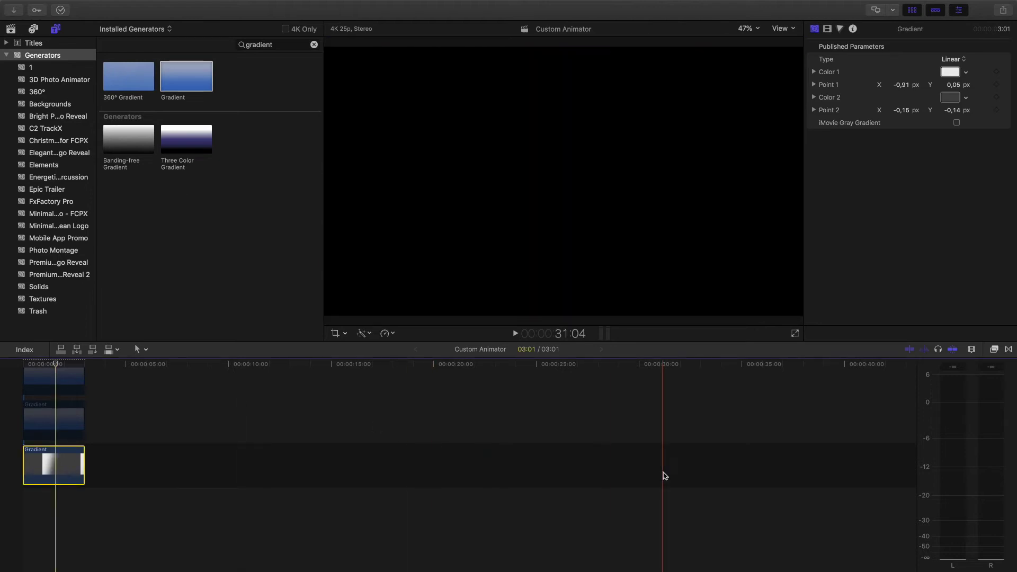
Search the effects for "mask" and apply the Draw Mask effect to the storyline Gradient clip.
left_click(994, 349)
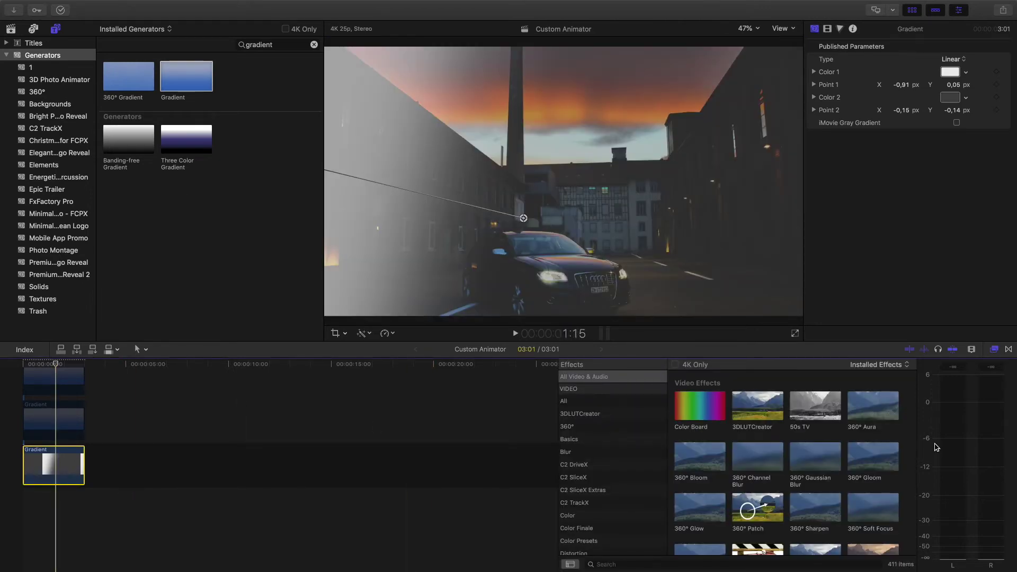
left_click(692, 563)
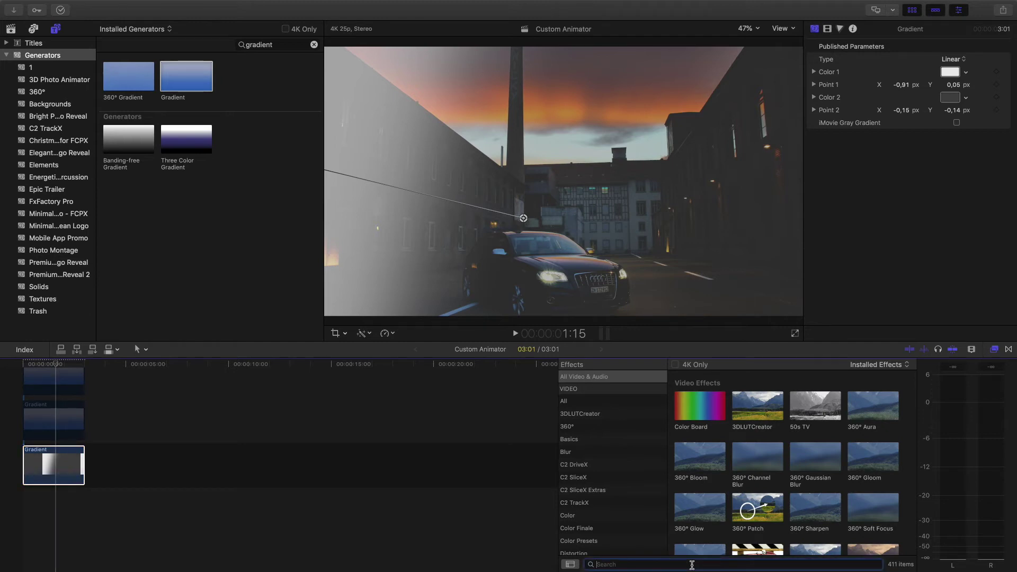
type("mask")
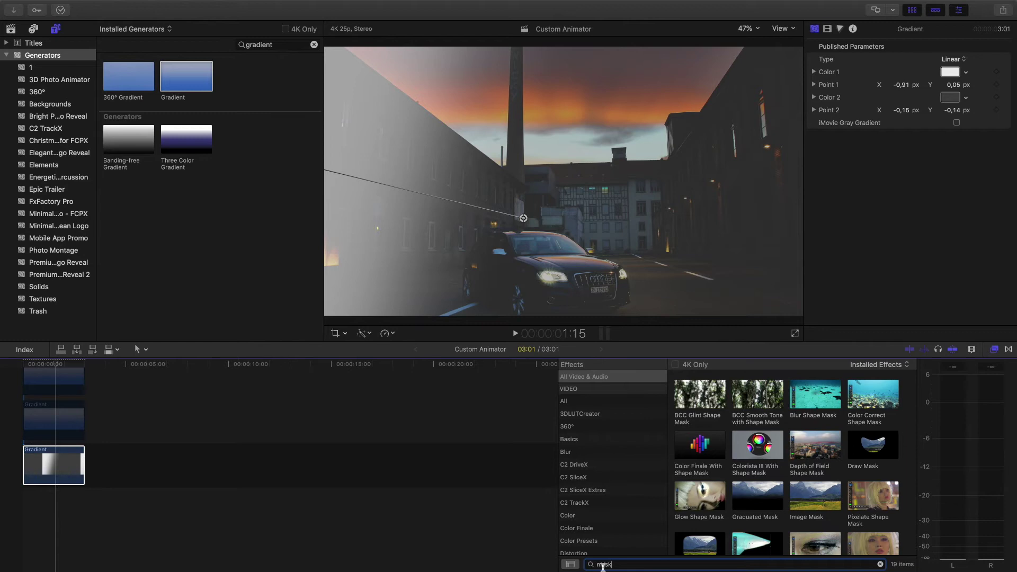
left_click(877, 440)
mouse_move(877, 440)
left_mouse_down()
mouse_move(142, 426)
mouse_move(58, 464)
left_mouse_up()
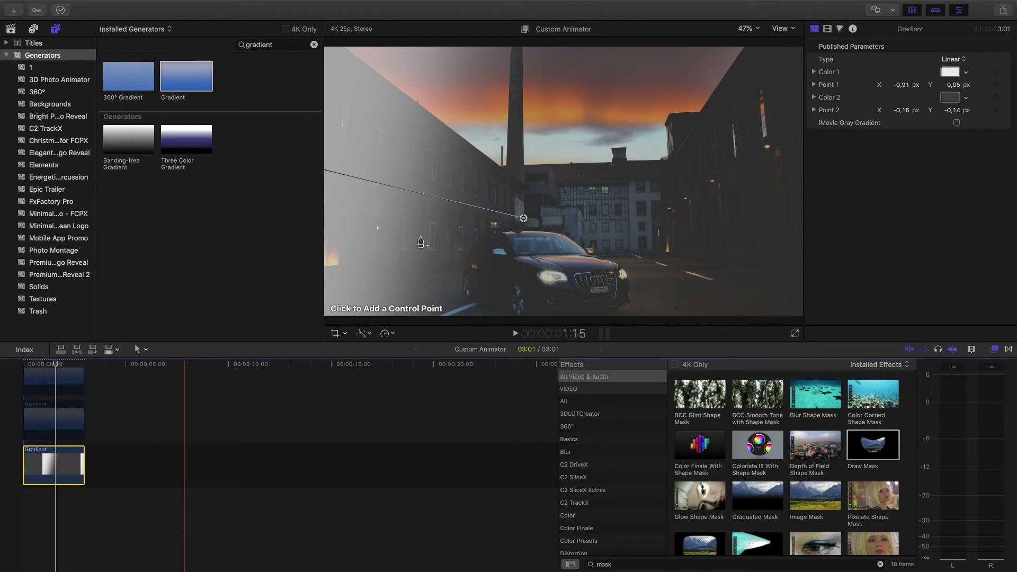
Draw a mask around the near facade, placing its outer corners beyond the frame edge so the gradient covers only that wall.
left_click(526, 186)
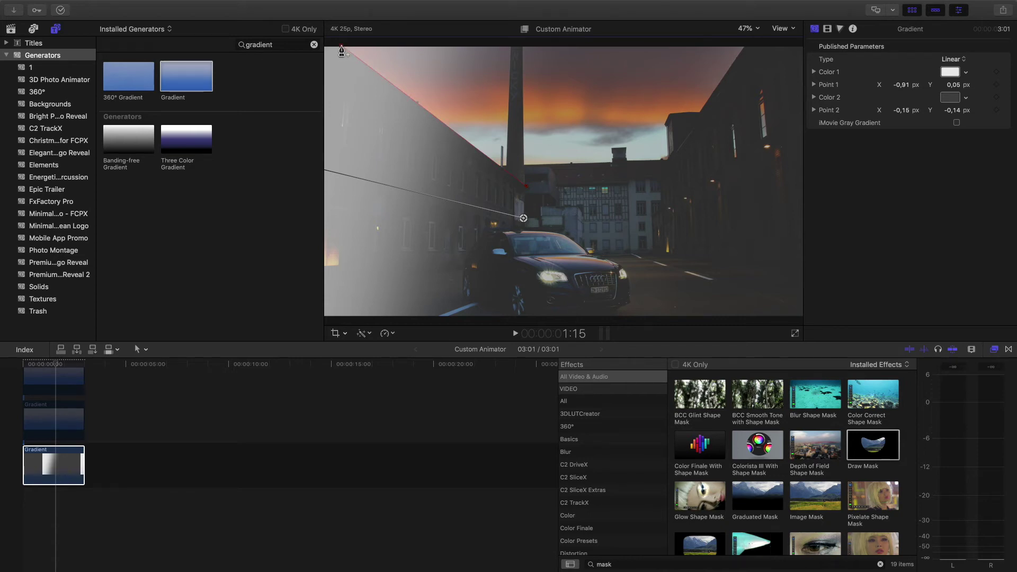
left_click(746, 28)
left_click(748, 62)
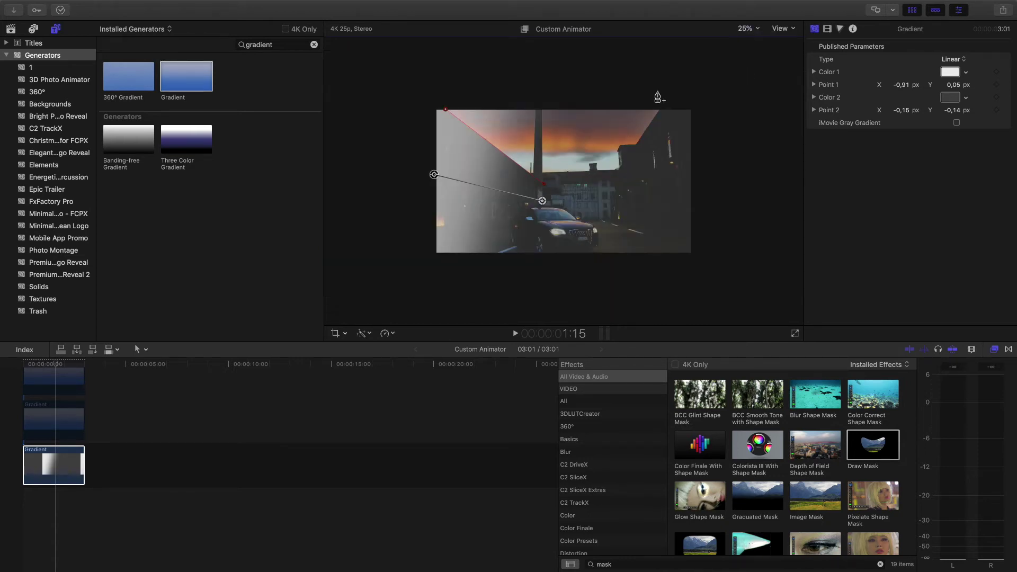
left_click_drag(445, 112, 420, 91)
left_click(544, 185)
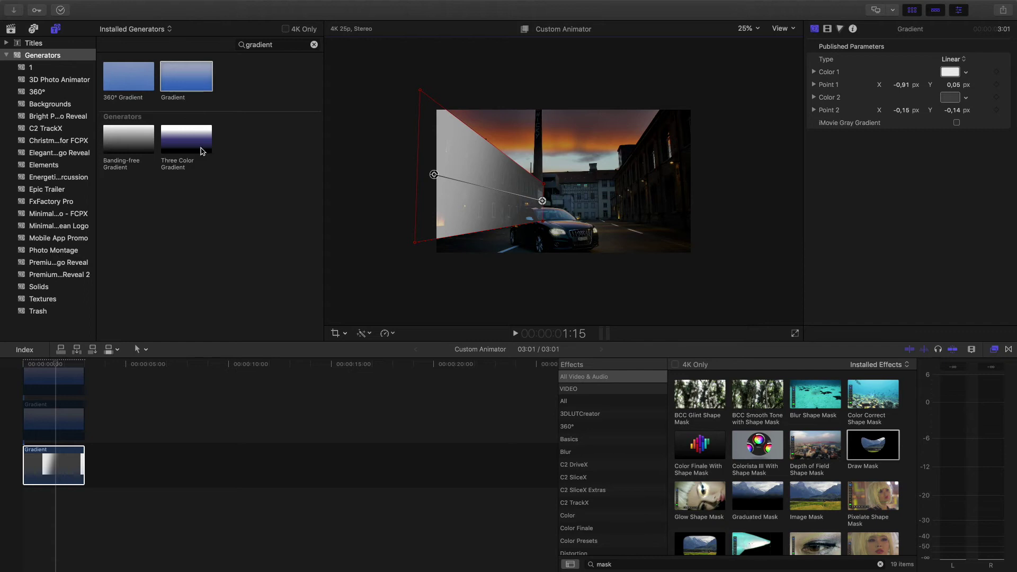
Make the second gradient dark grey to light grey, with Point 1 at about 0.32, -0.11 and Point 2 at about 0.86, 0 on the opposite facade.
left_click(59, 429)
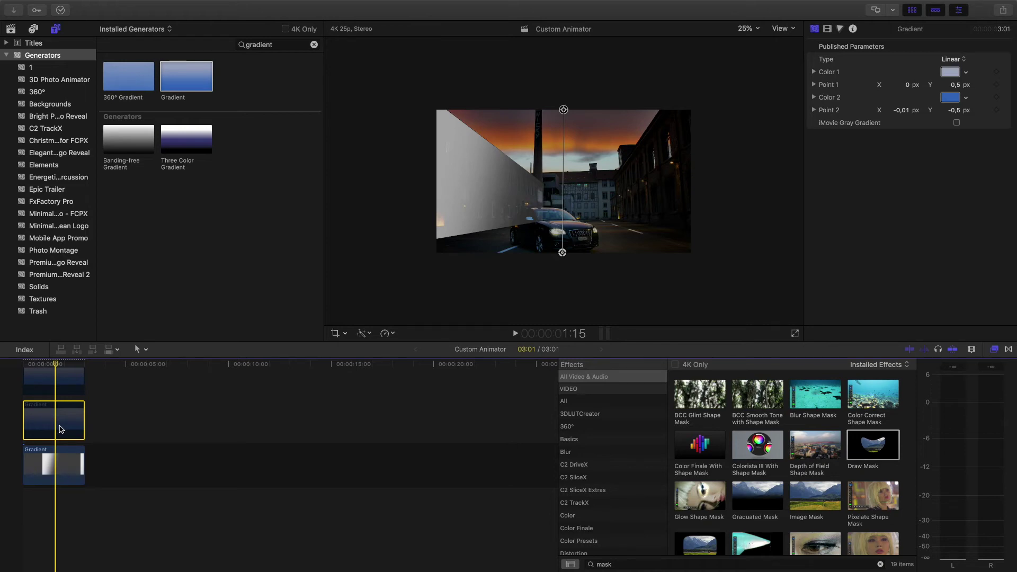
left_click(59, 422)
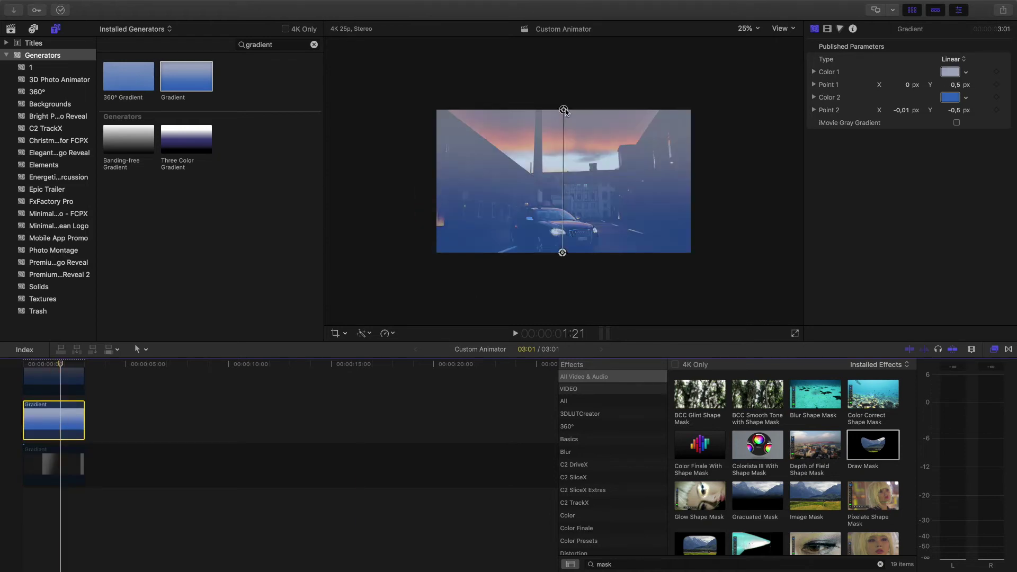
left_click_drag(562, 252, 687, 181)
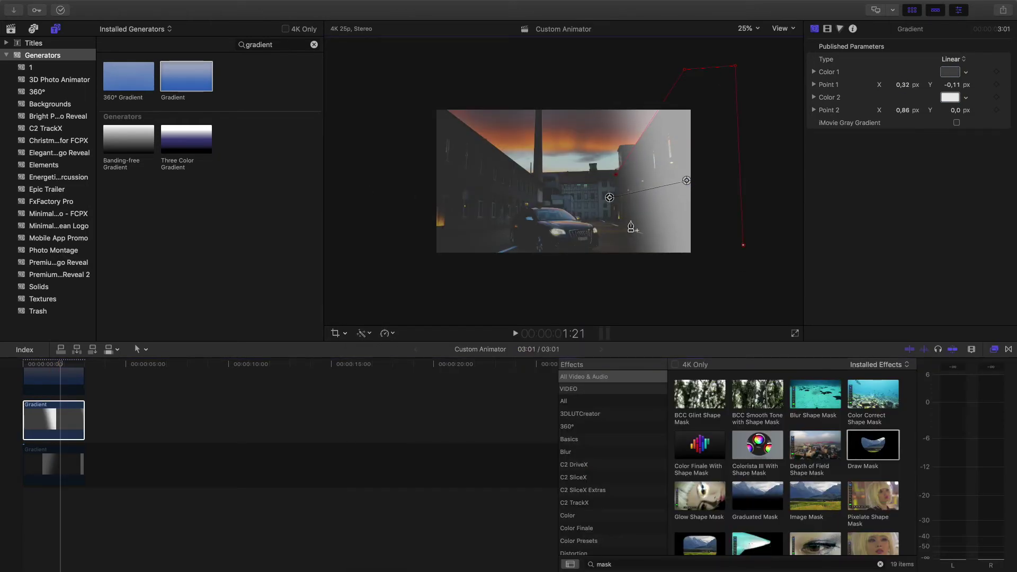
Draw the dark grey gradient's mask around the chimney, the roofline with its small tower and the background buildings behind the car.
left_click(62, 416)
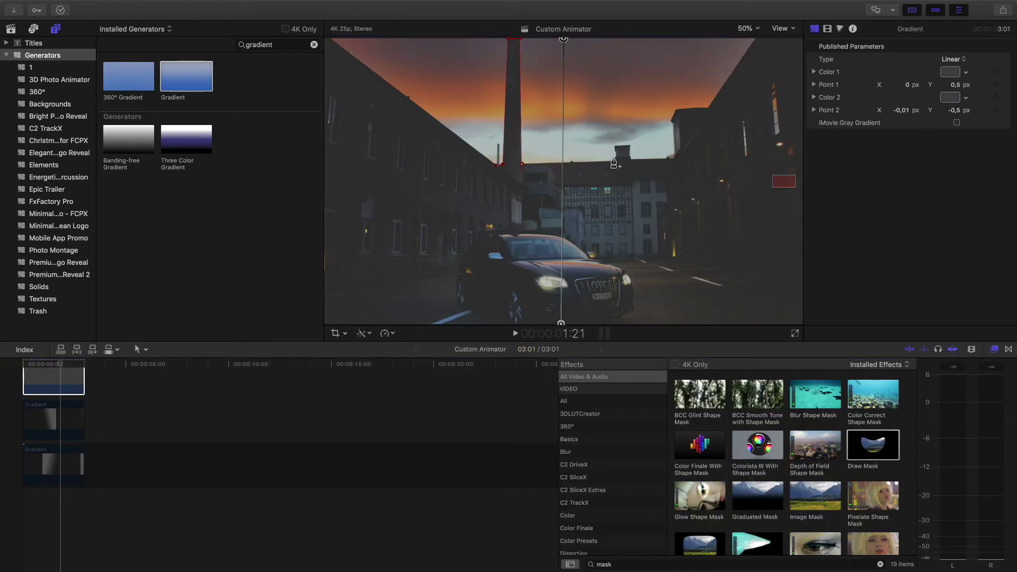
left_click(614, 145)
left_click(629, 144)
left_click(630, 159)
left_click(669, 157)
left_click(665, 171)
left_click(667, 211)
left_click(671, 259)
left_click(522, 259)
left_click(522, 187)
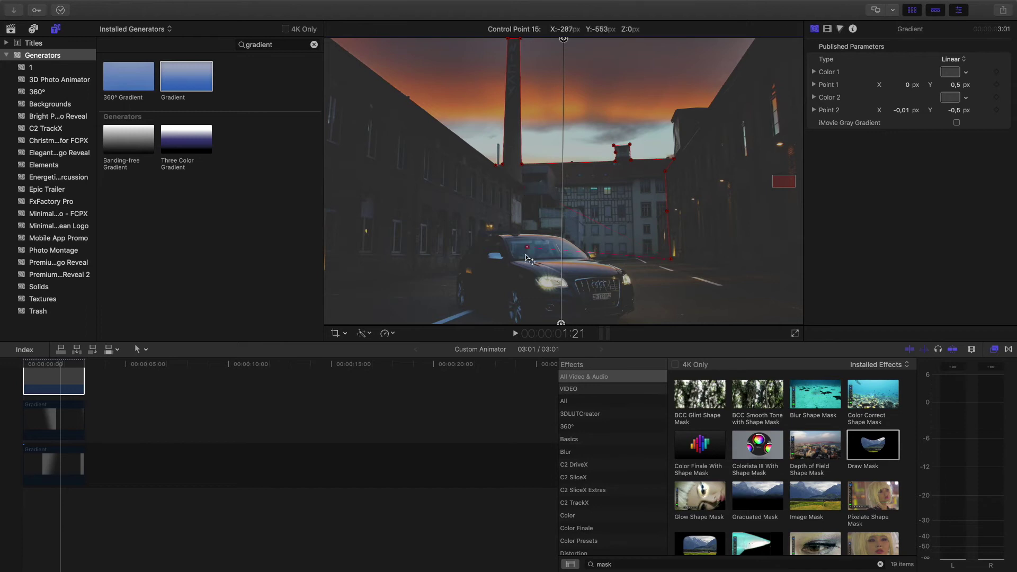
left_click(501, 164)
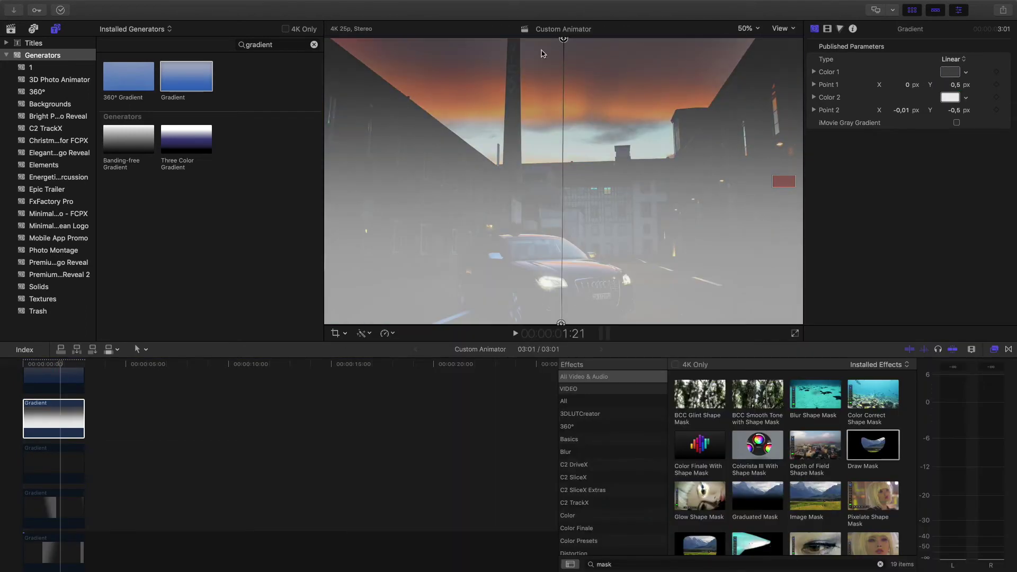
Place the fourth gradient's Point 1 at about 0.12, -0.26 and Point 2 at about 0.14, -0.49, and mask it to the road surface.
mouse_move(601, 313)
left_mouse_down()
mouse_move(524, 317)
mouse_move(602, 323)
left_mouse_up()
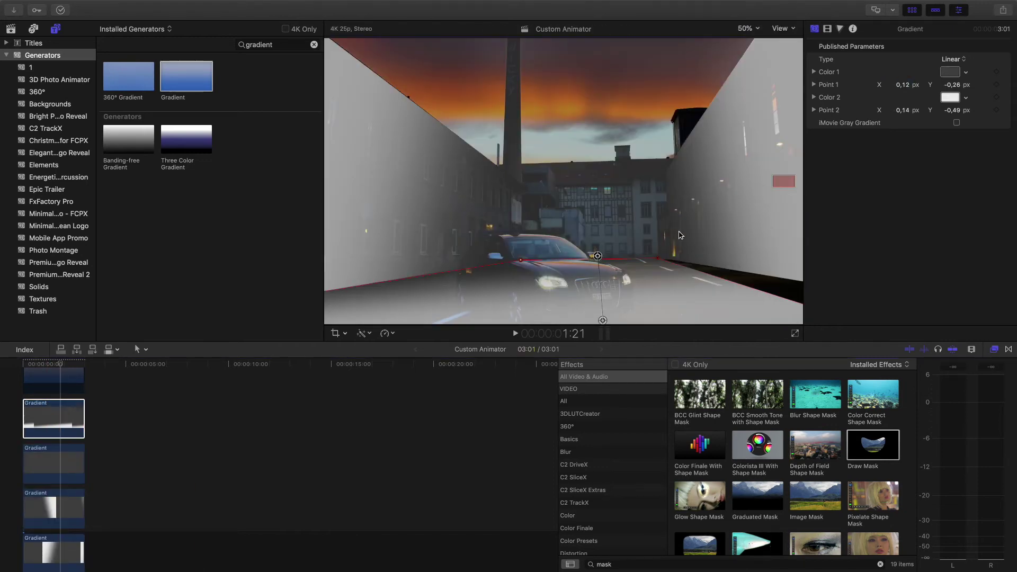
key("super+minus")
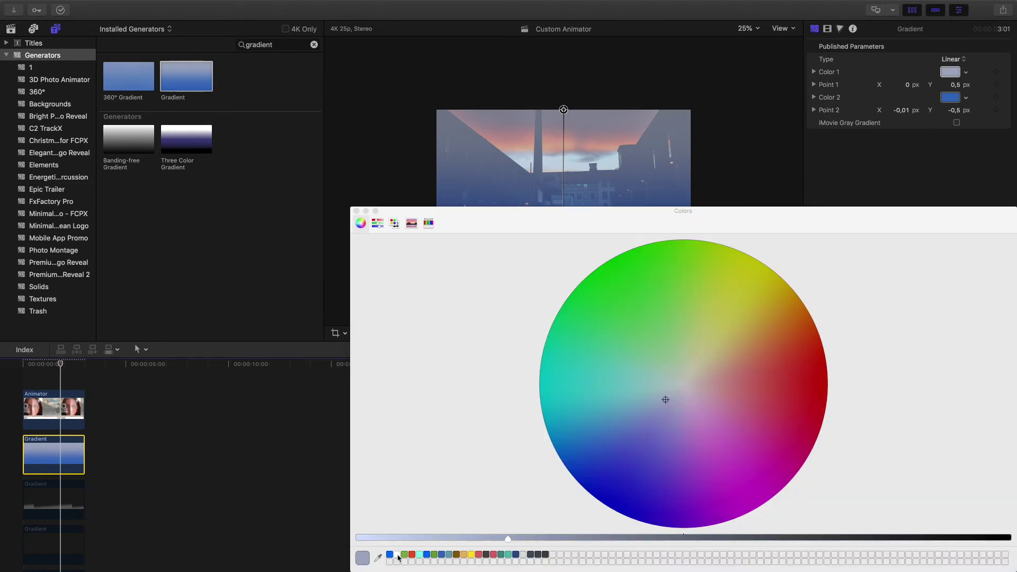
Make the top gradient Radial from white to light grey, with Point 1 at about -0.01, -0.38 and Point 2 at about -0.25, 0.06.
left_click(387, 538)
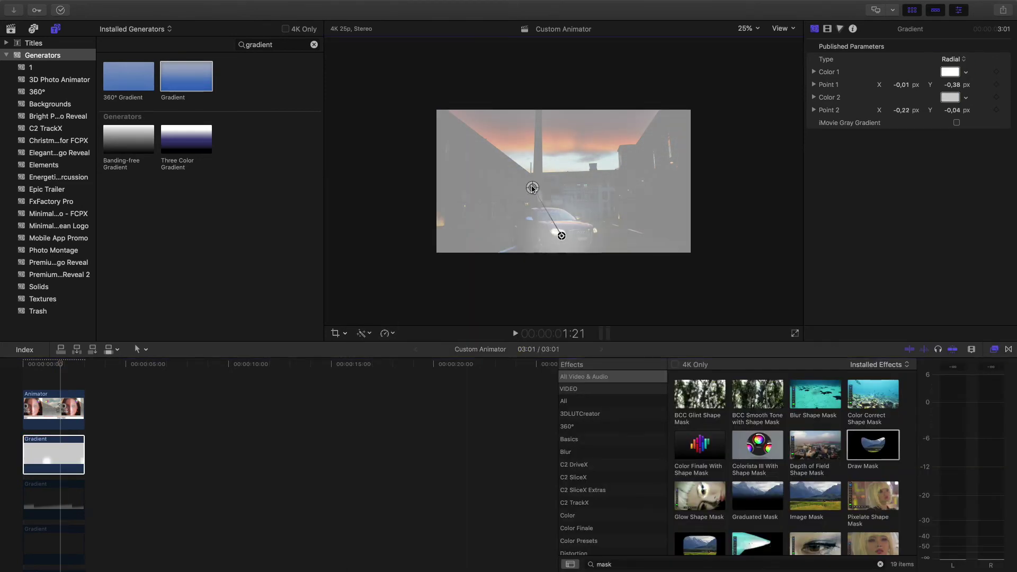
left_click_drag(558, 233, 556, 229)
Draw a closed mask around the car's outline on the radial gradient, following the bonnet, wing mirror, roof, rear and wheels.
left_click(748, 29)
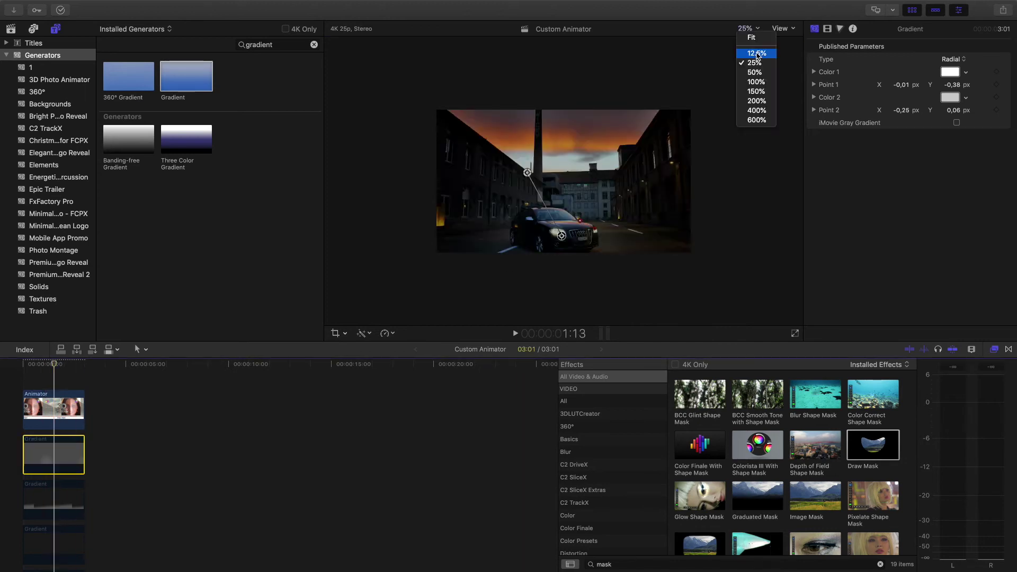
left_click(747, 71)
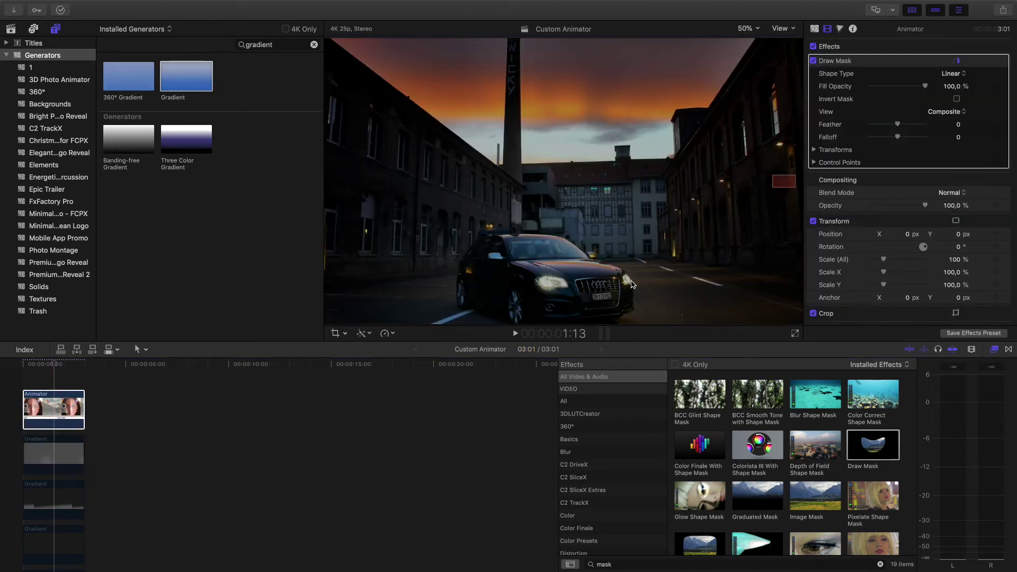
left_click(615, 267)
left_click(593, 253)
left_click(565, 240)
left_click(543, 234)
left_click(508, 233)
left_click(485, 239)
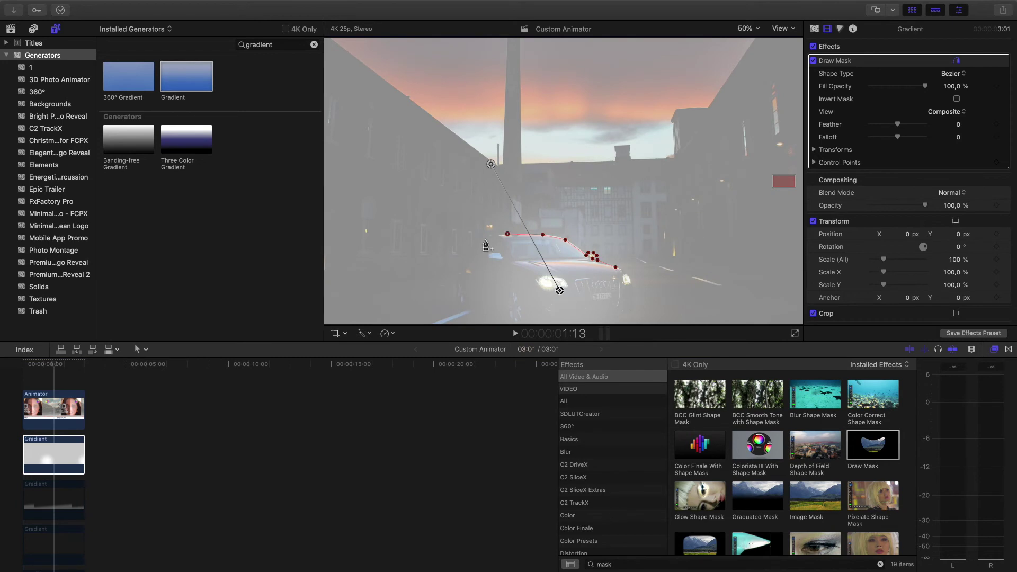
left_click(460, 259)
left_click(469, 306)
left_click(615, 267)
Set the car mask's Shape Type to Bezier and refine its control points around the far wing mirror.
scroll(532, 244, "up", 2)
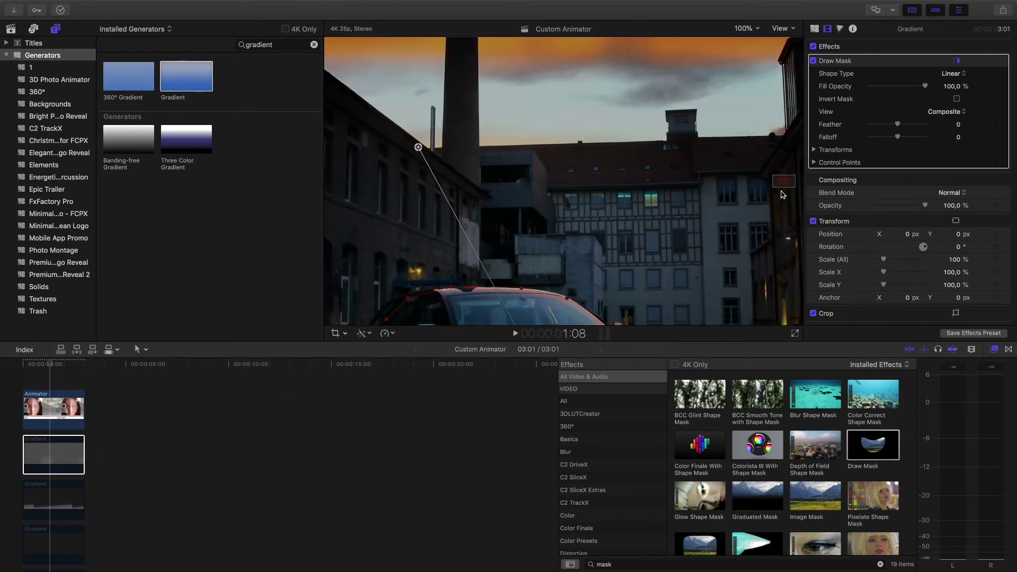
scroll(782, 184, "right", 1)
scroll(782, 184, "down", 3)
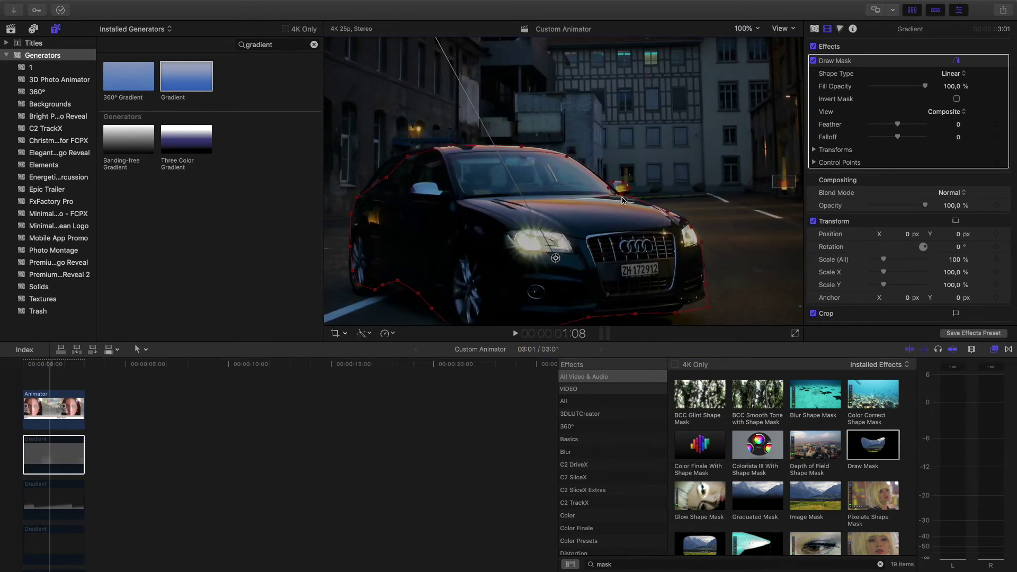
left_click_drag(611, 188, 635, 194)
left_click(53, 410)
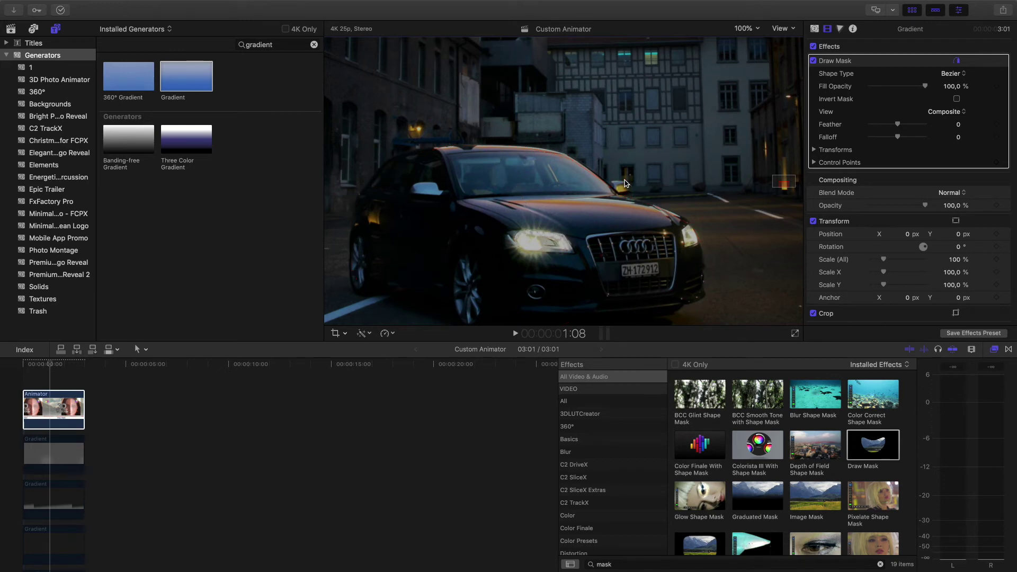
left_click(67, 472)
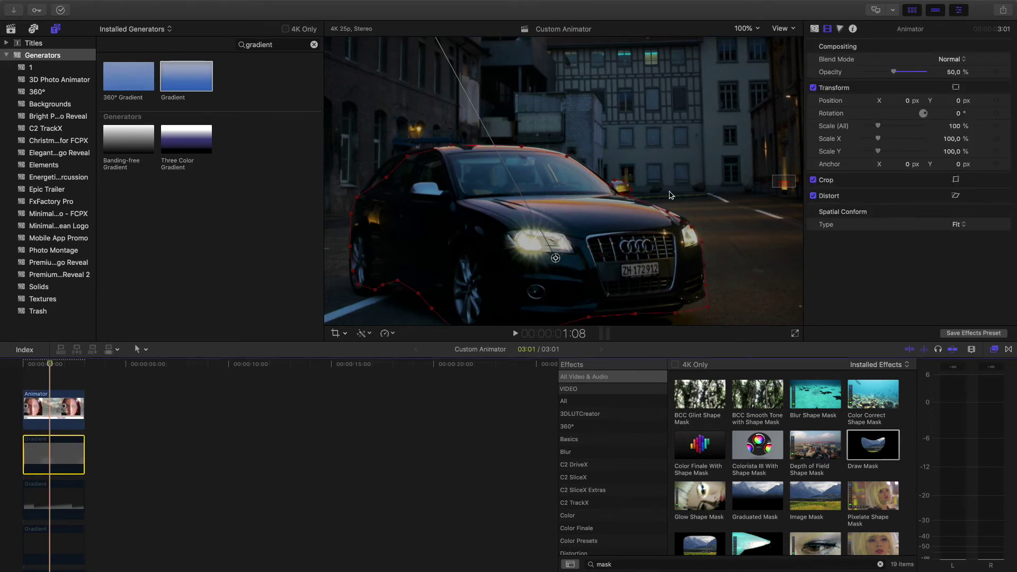
left_click(627, 188)
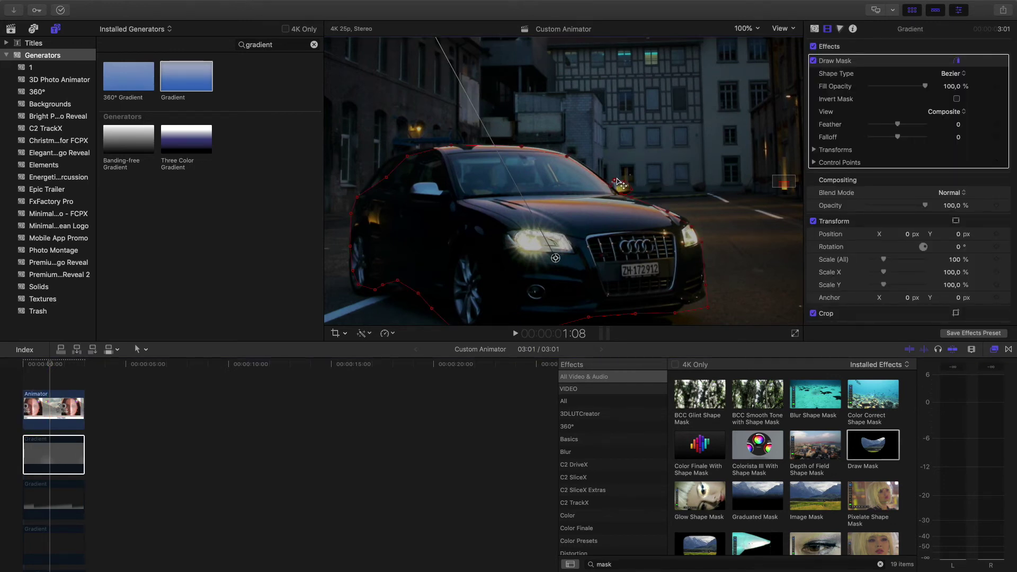
Curve the car mask's control points to follow the windscreen edge, the roof and the rear body.
left_click(567, 157)
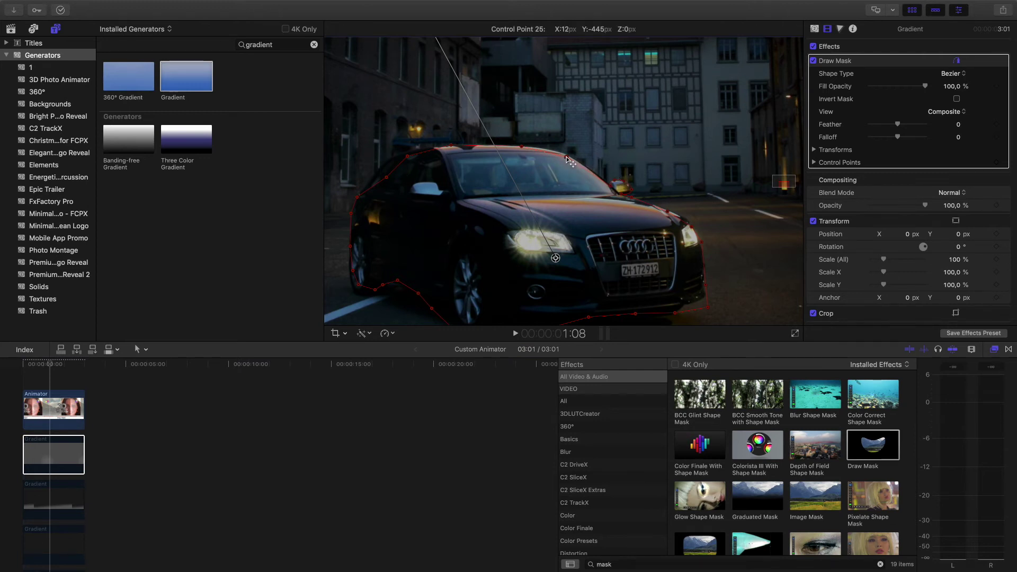
left_click_drag(569, 159, 575, 159)
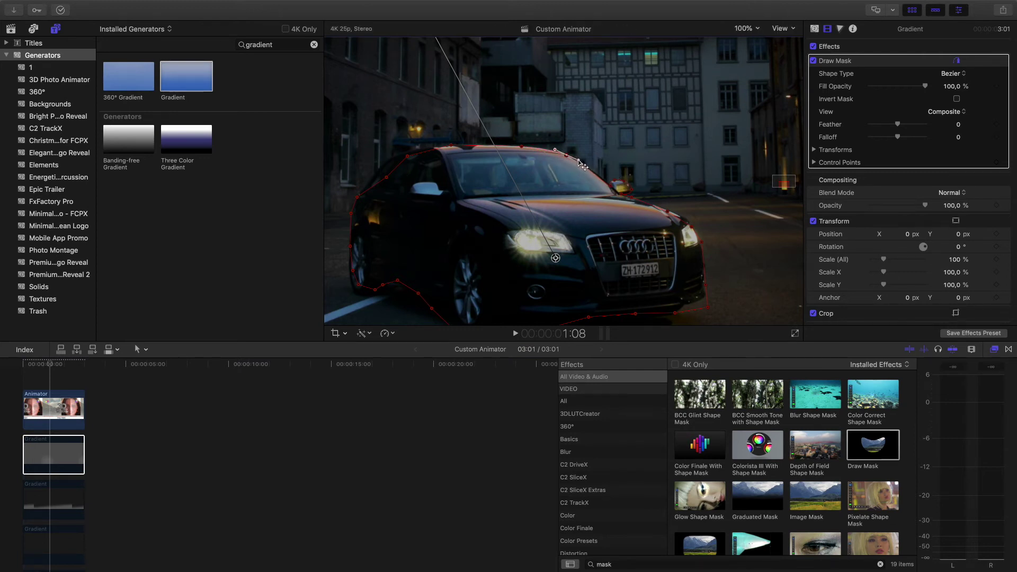
left_click(450, 148)
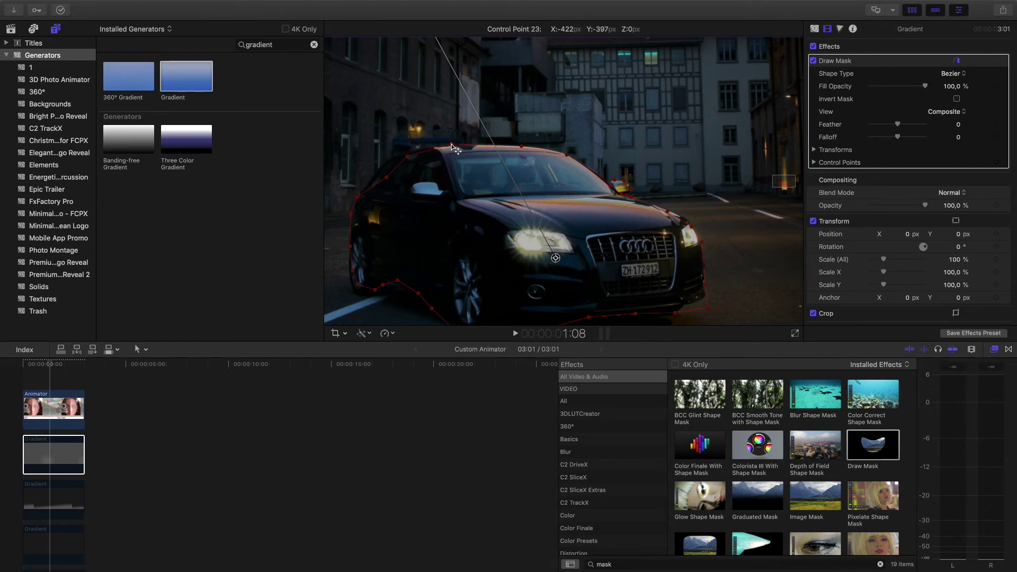
left_click_drag(453, 148, 470, 145)
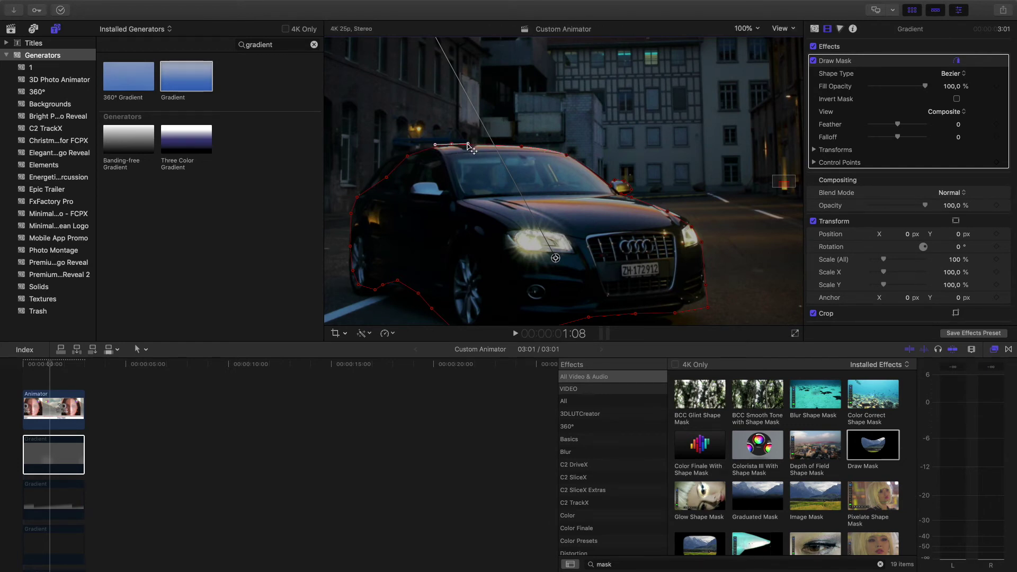
left_click_drag(408, 156, 373, 178)
left_click(394, 156)
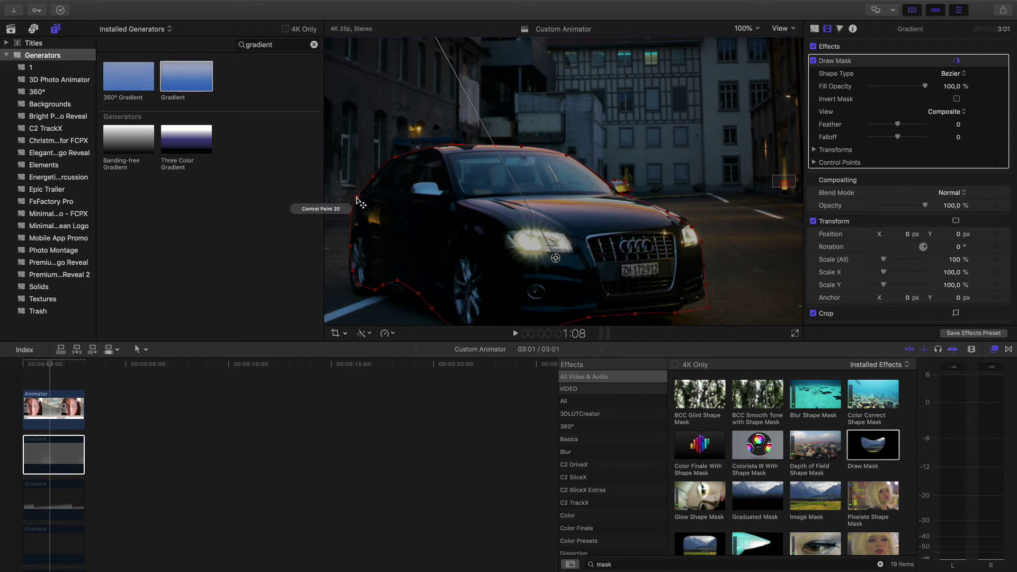
left_click_drag(356, 198, 361, 191)
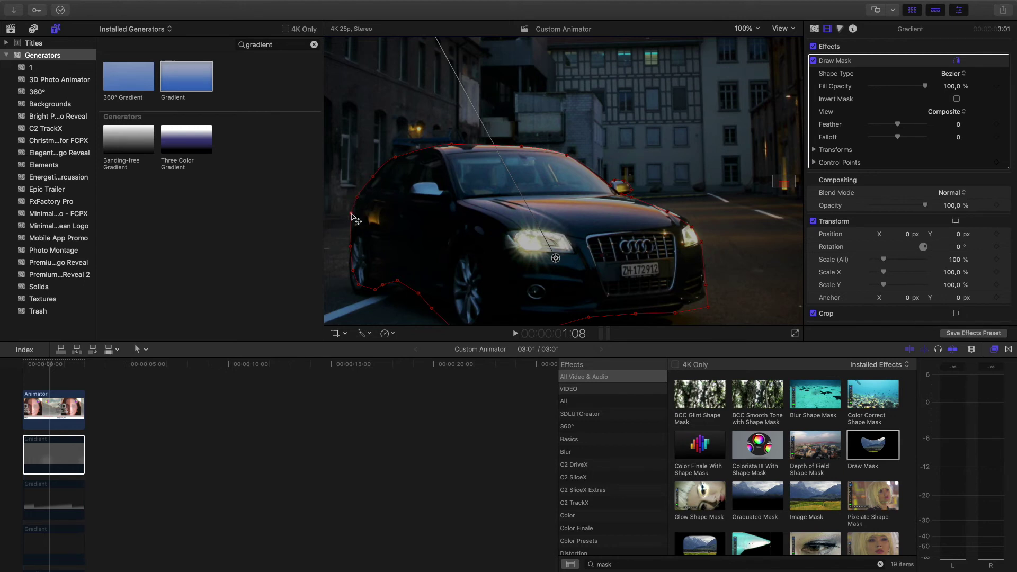
Refine the car mask's control points beside the near front wheel, at the front bumper corner and along the bonnet and far headlight.
scroll(503, 312, "right", 3)
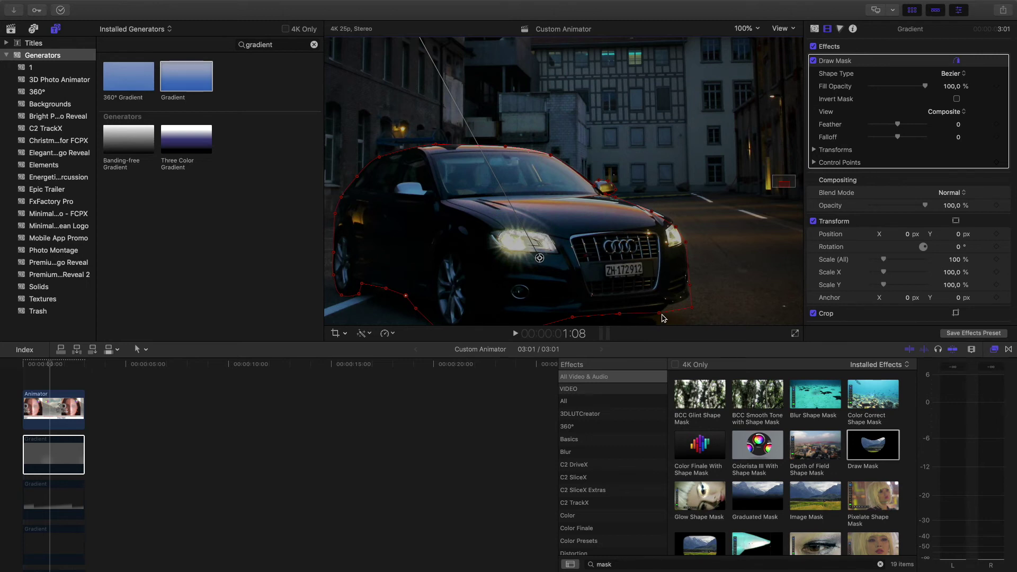
left_click(415, 307, "alt")
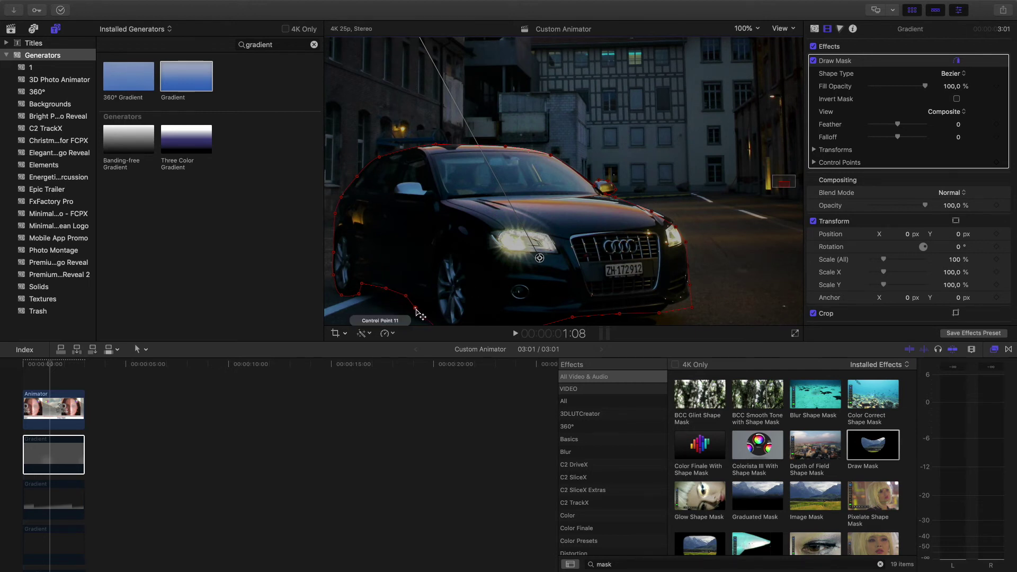
left_click_drag(418, 308, 424, 317)
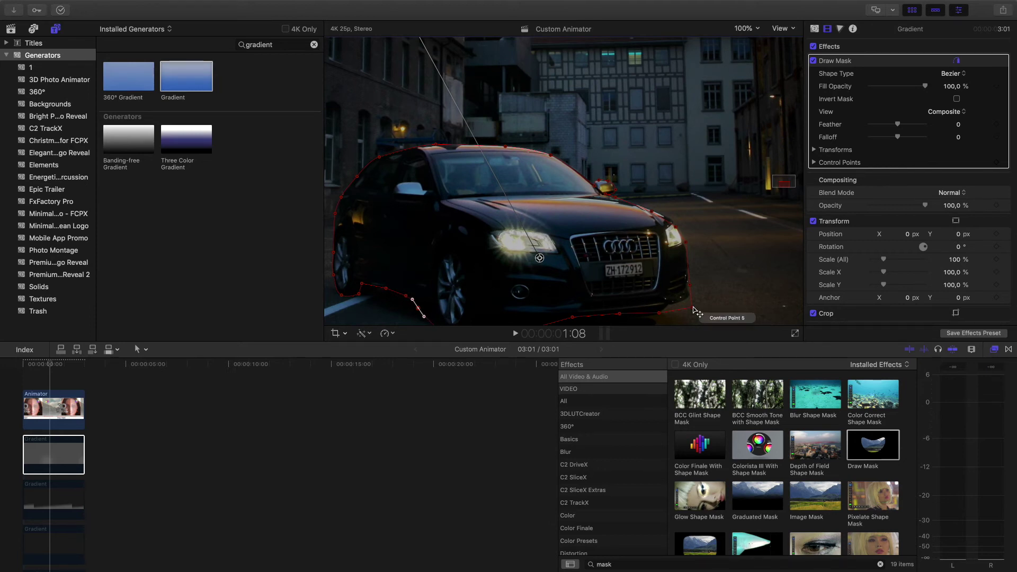
left_click_drag(693, 308, 688, 287)
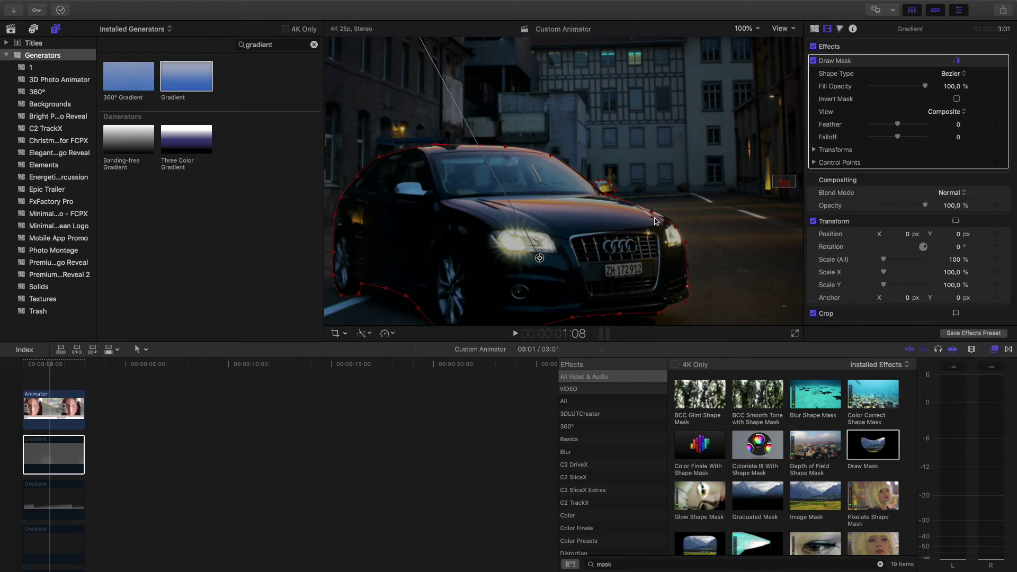
left_click_drag(651, 213, 652, 212)
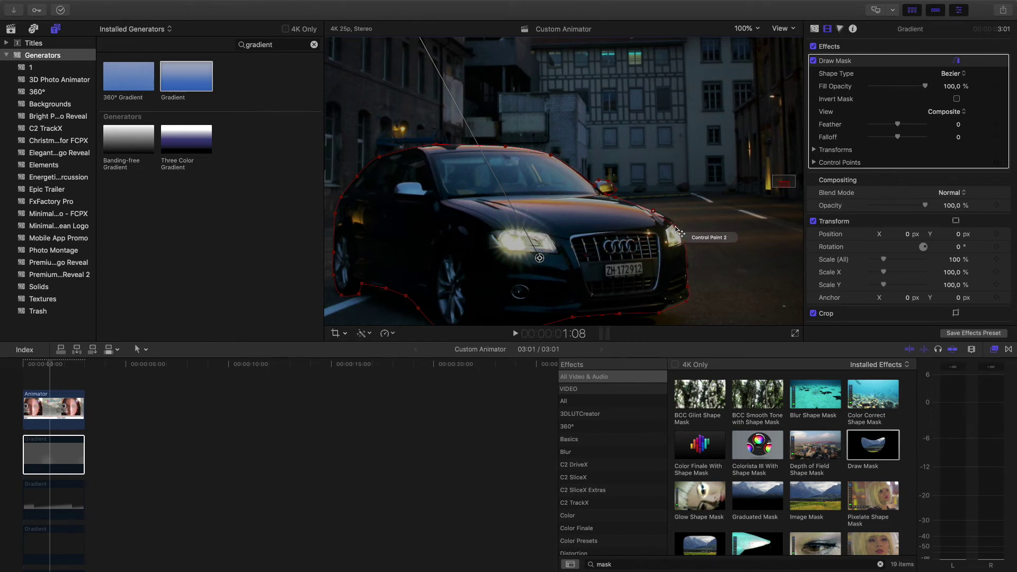
left_click(673, 222)
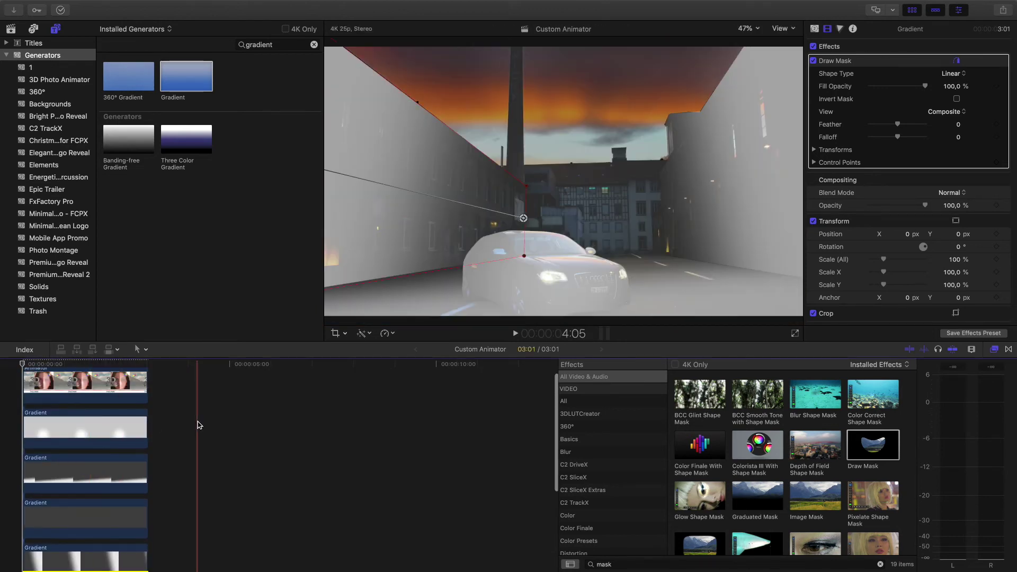
Combine all five selected gradient clips in the timeline into a compound clip named Mask in the Tutorial event.
scroll(31, 540, "down", 4)
key("super+a")
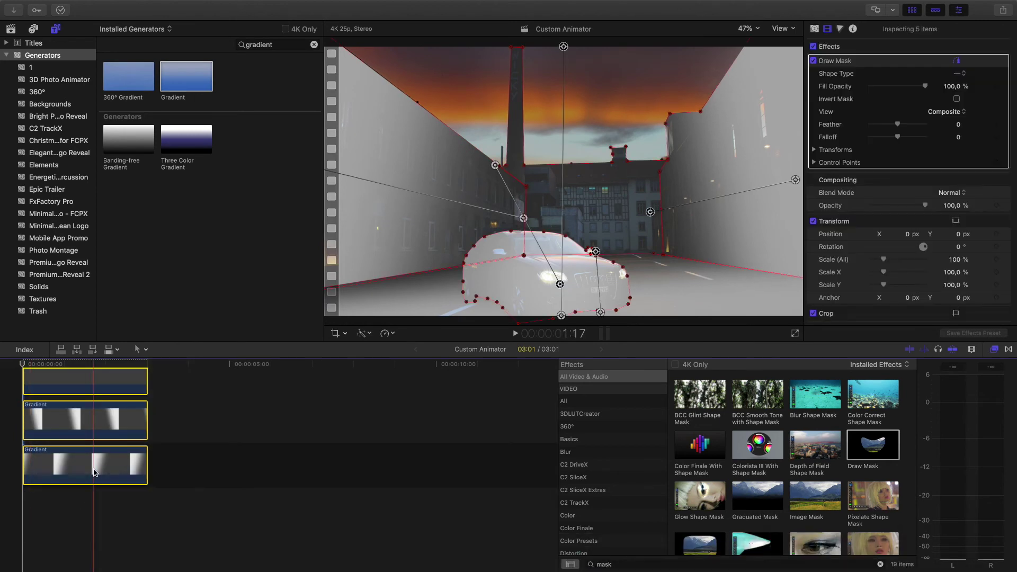
right_click(94, 462)
left_click(123, 466)
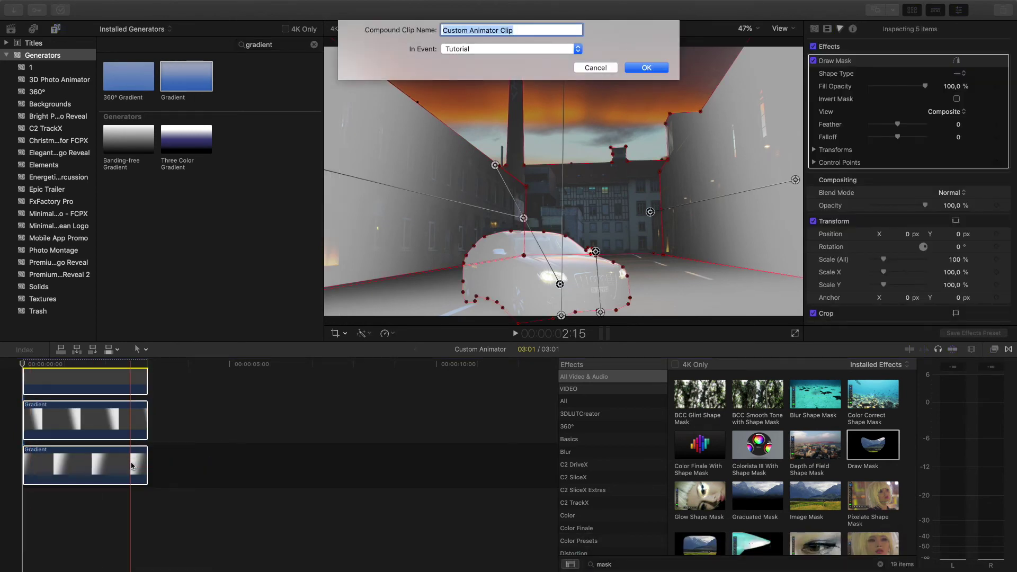
type("Mask")
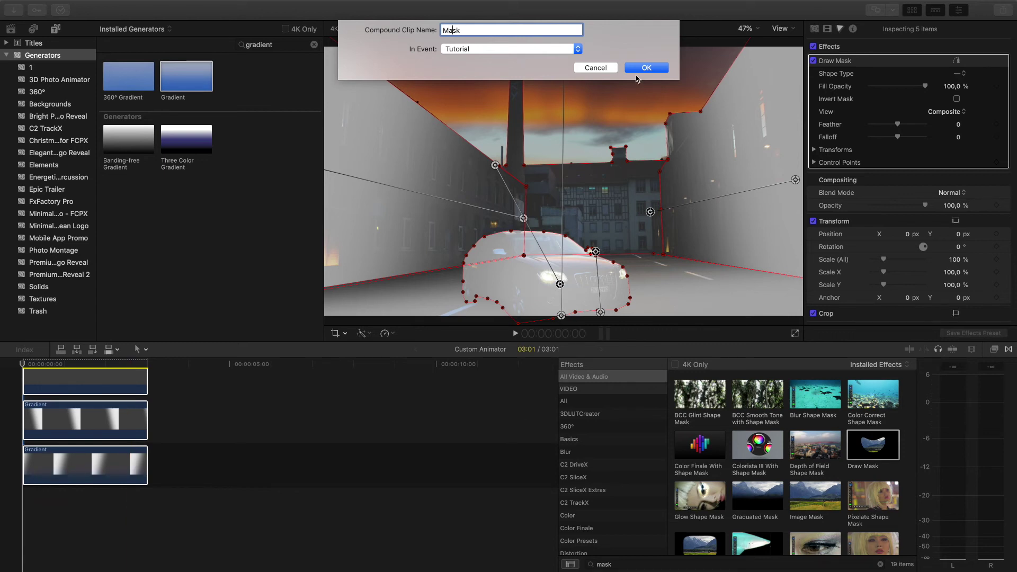
left_click(645, 68)
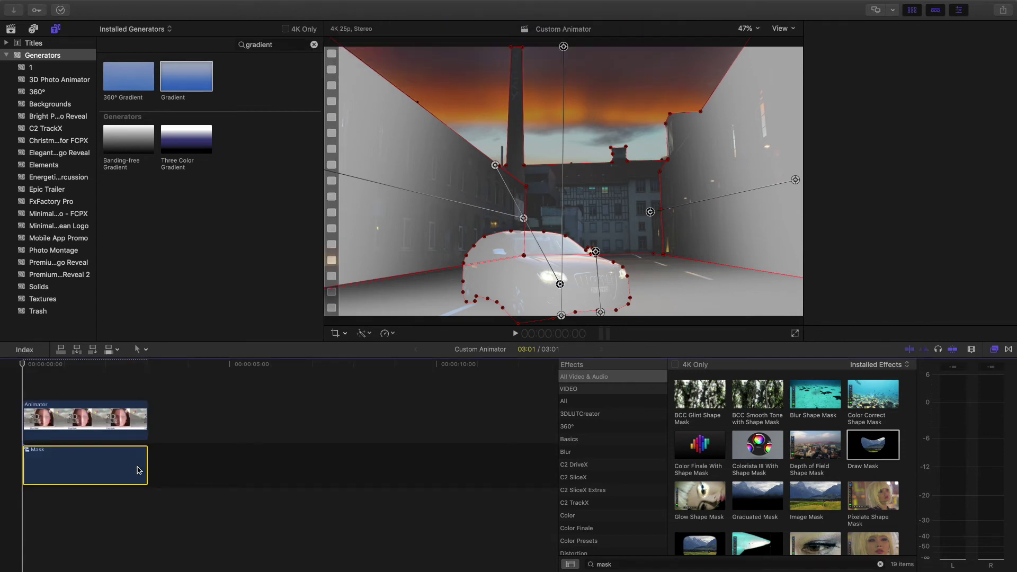
Load the Mask compound clip from the Tutorial event into the Animator clip's depth mask drop zone.
left_click(109, 463)
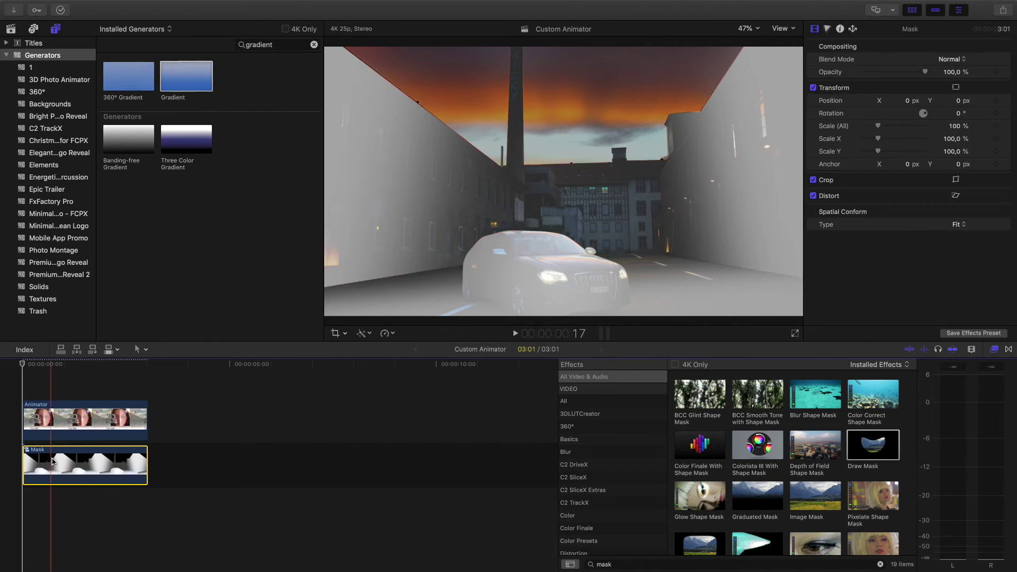
left_click(51, 366)
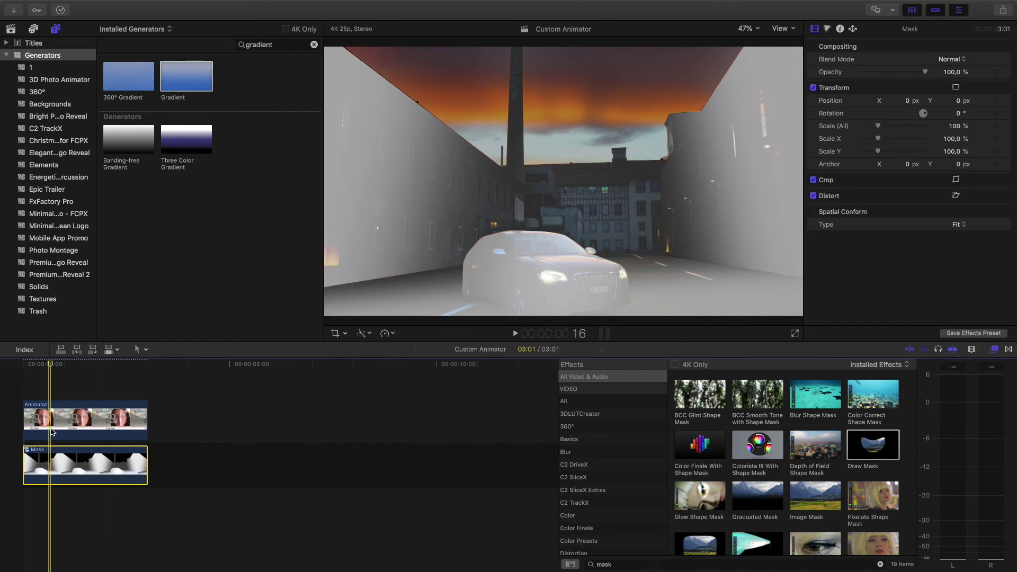
left_click(52, 414)
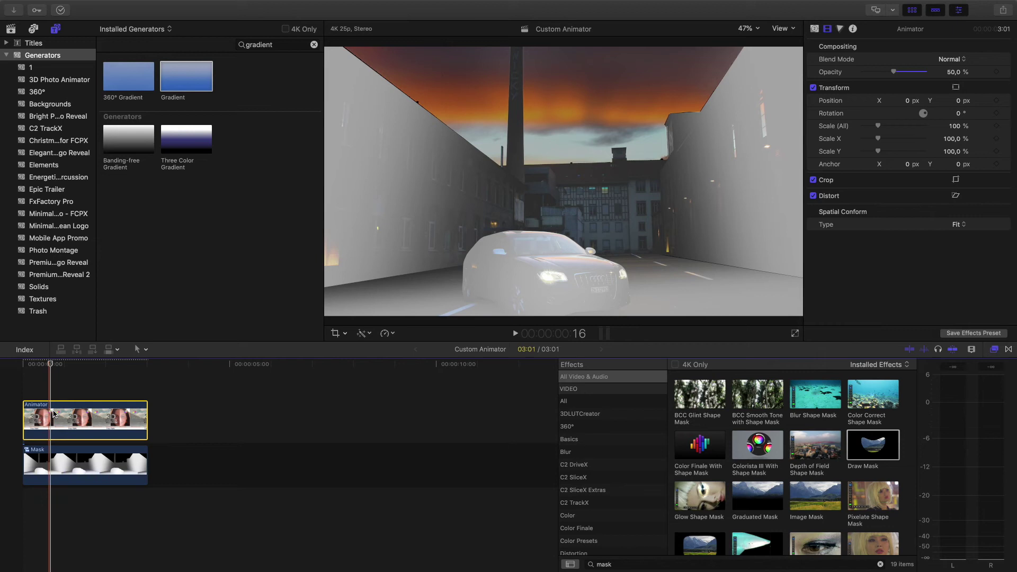
left_click(815, 28)
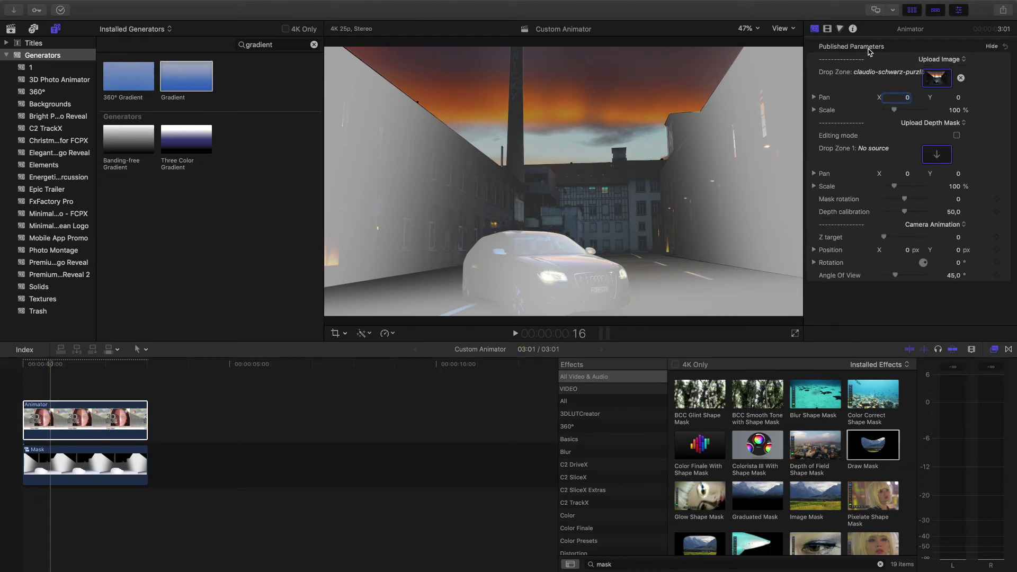
left_click(936, 154)
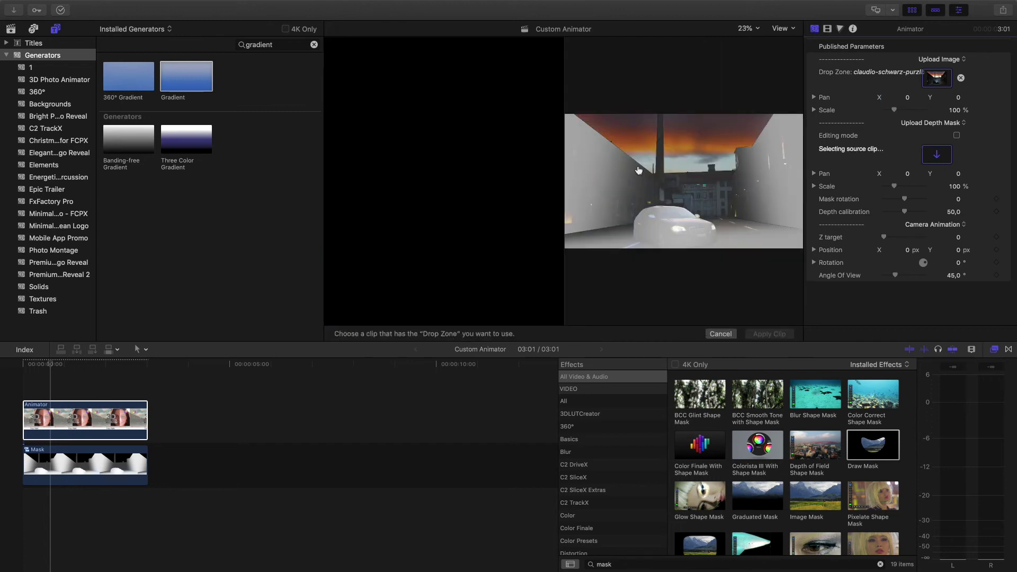
left_click(10, 29)
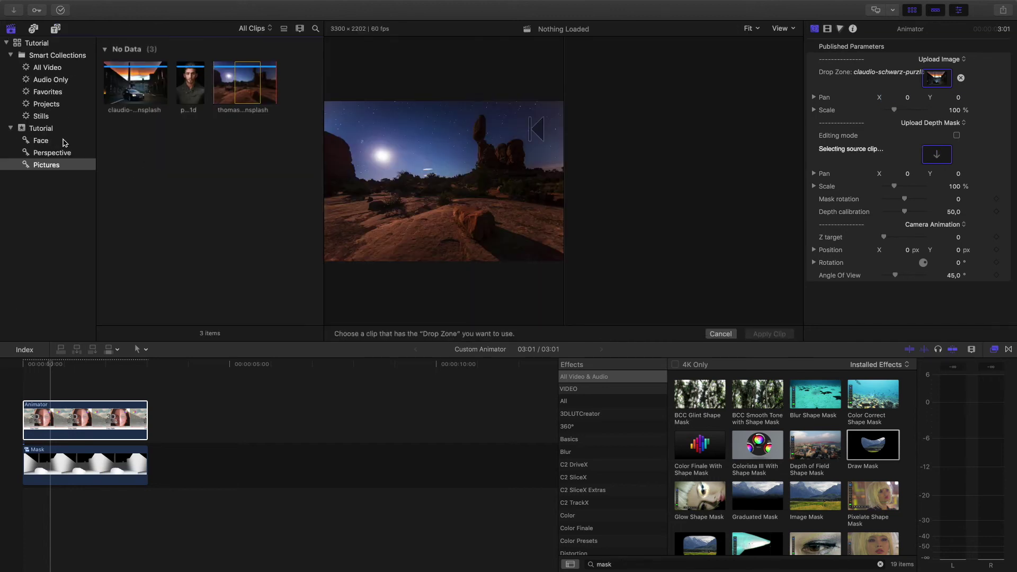
left_click(38, 126)
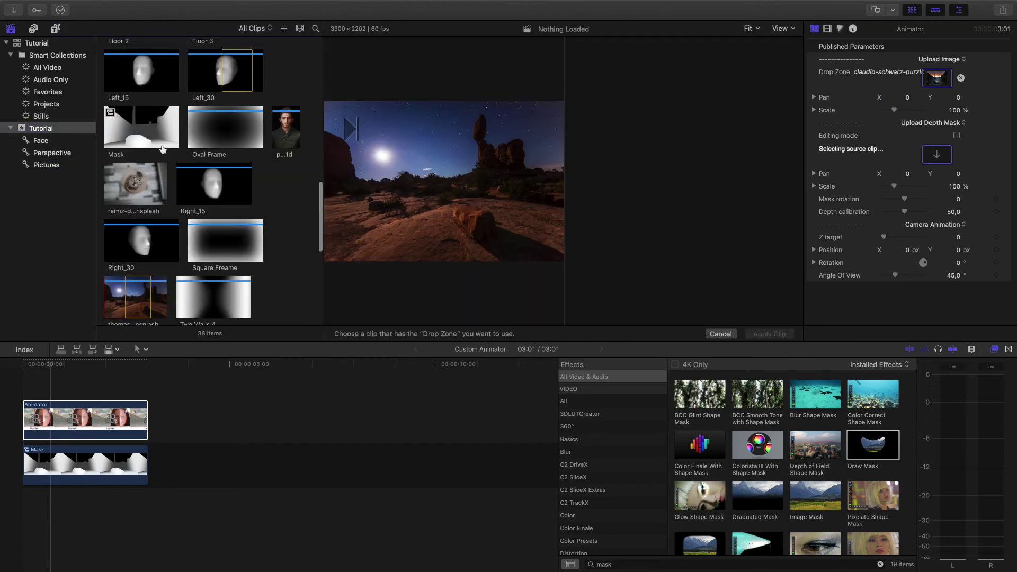
scroll(163, 149, "up", 2)
scroll(163, 148, "up", 4)
scroll(163, 149, "down", 8)
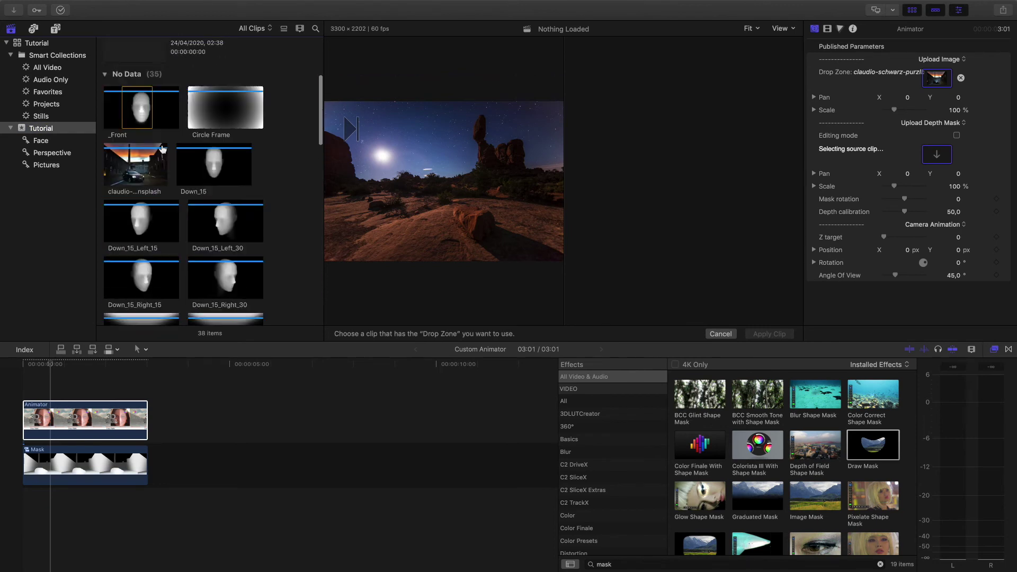
scroll(163, 149, "down", 10)
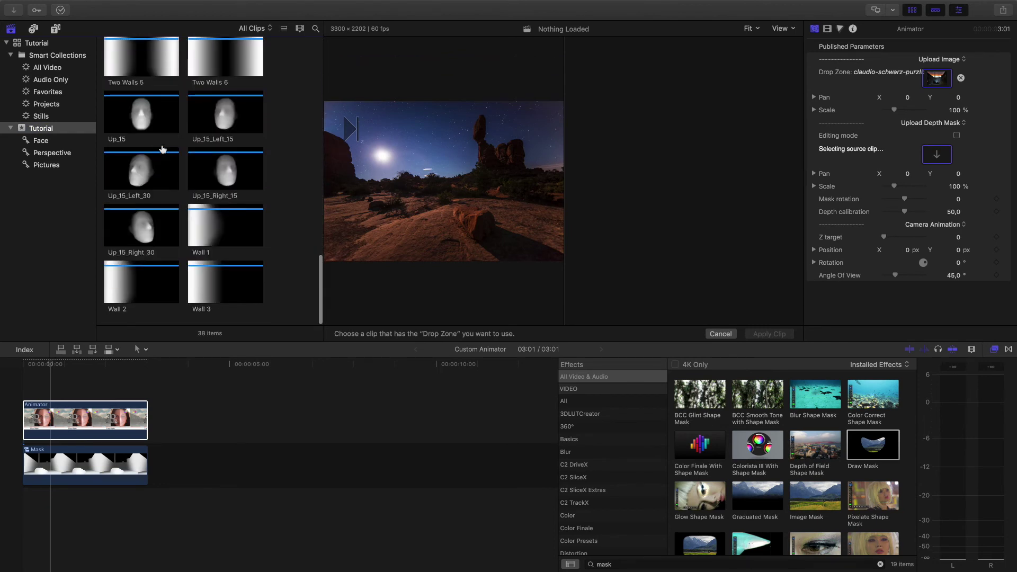
scroll(163, 149, "up", 5)
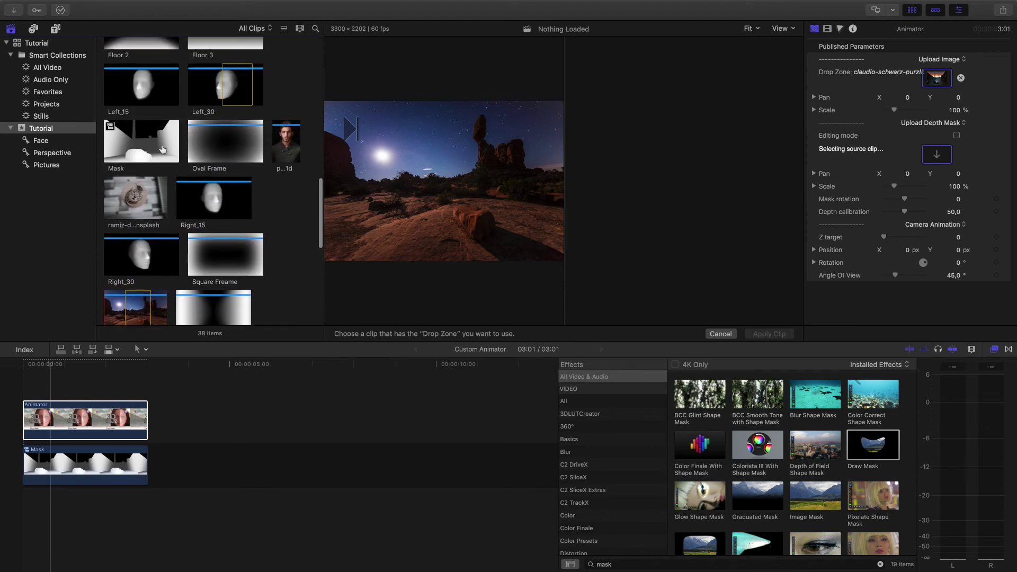
scroll(163, 149, "up", 1)
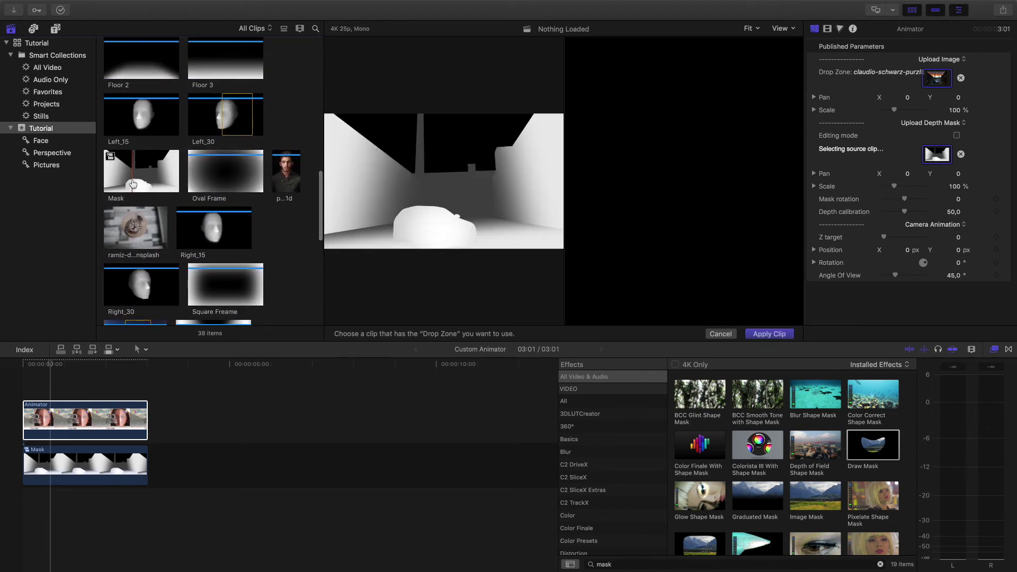
left_click(771, 334)
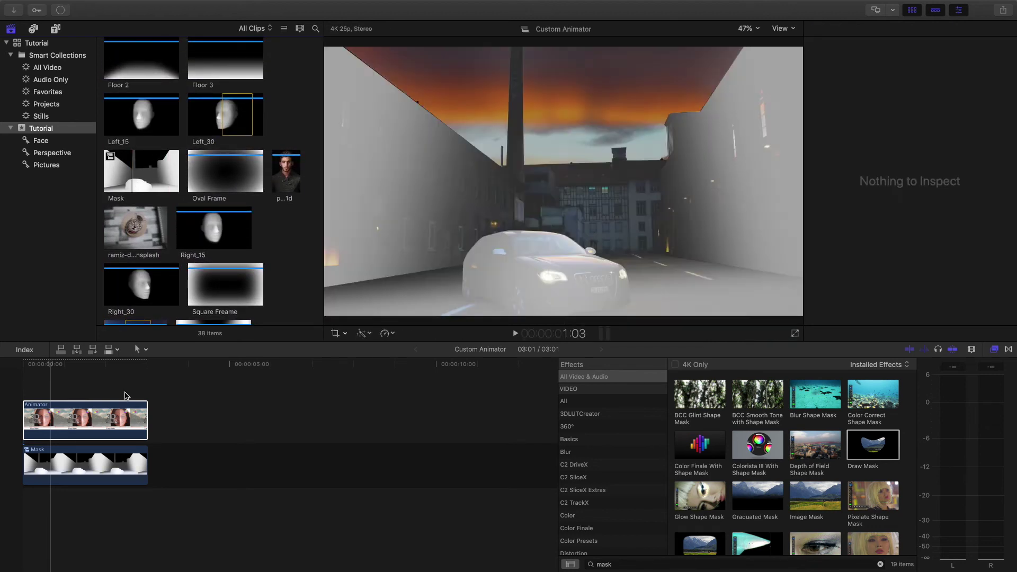
Check the loaded depth mask using the Animator clip's Editing mode, and disable the Mask clip beneath it.
left_click(80, 418)
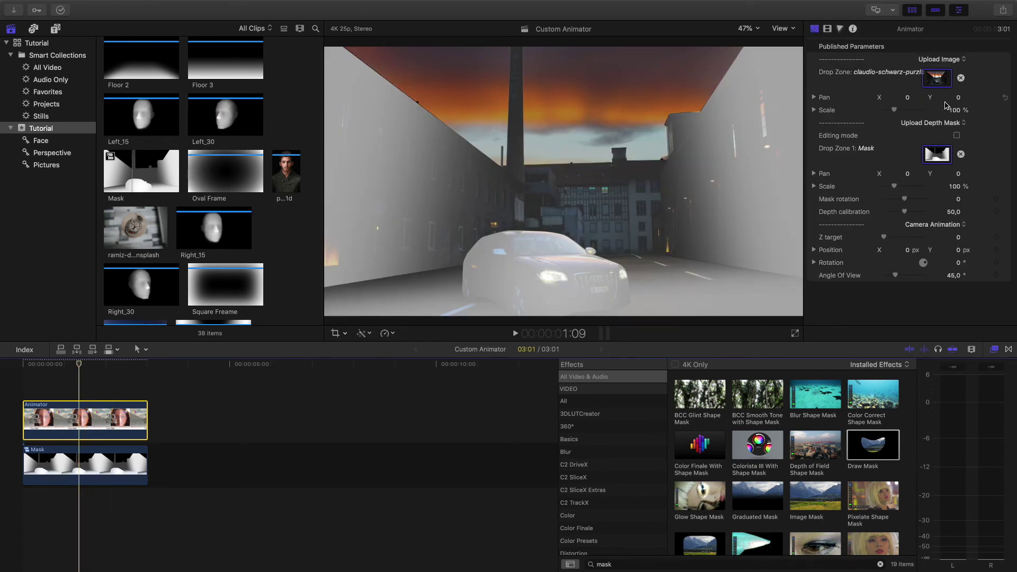
left_click(957, 136)
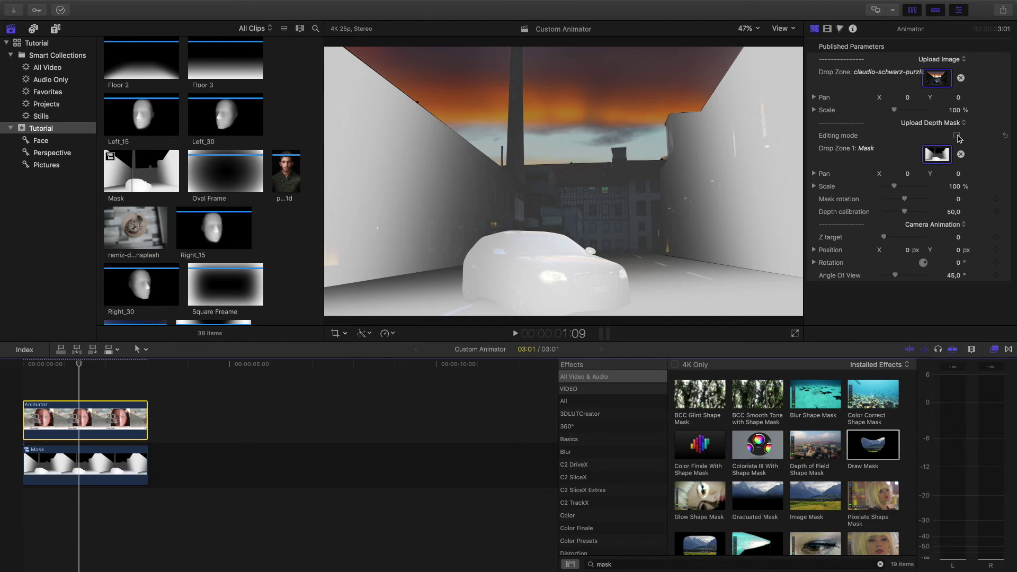
left_click(74, 463)
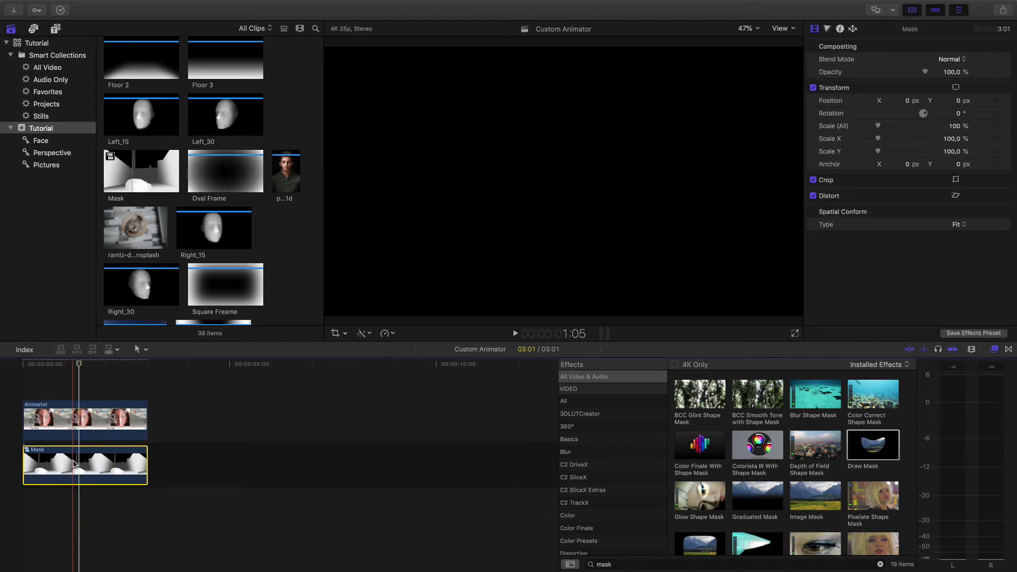
key("v")
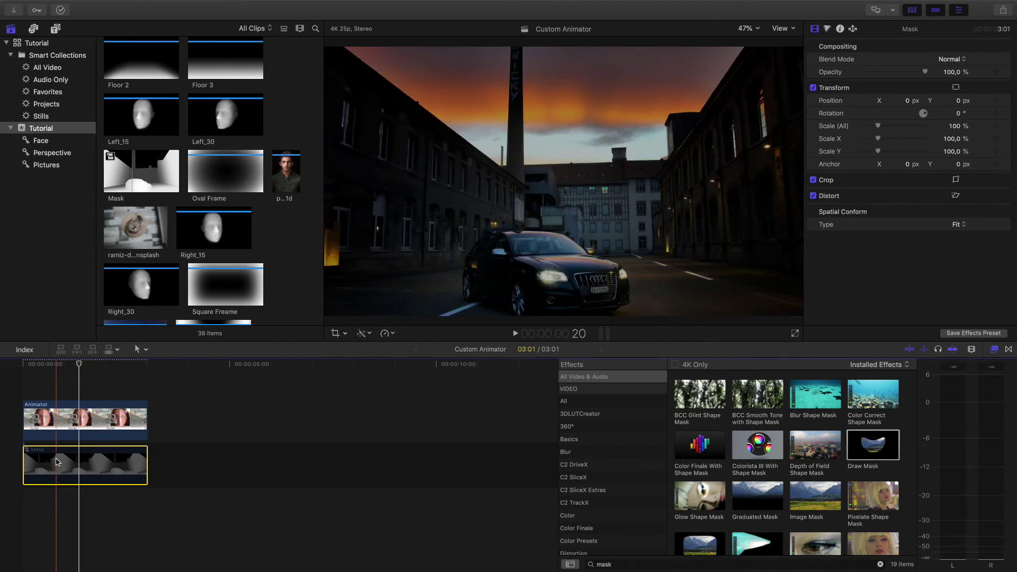
Delete the Mask compound clip from the timeline, leaving the Animator clip in the primary storyline.
left_click(63, 427)
left_click_drag(62, 427, 188, 471)
left_click(111, 463)
key("Delete")
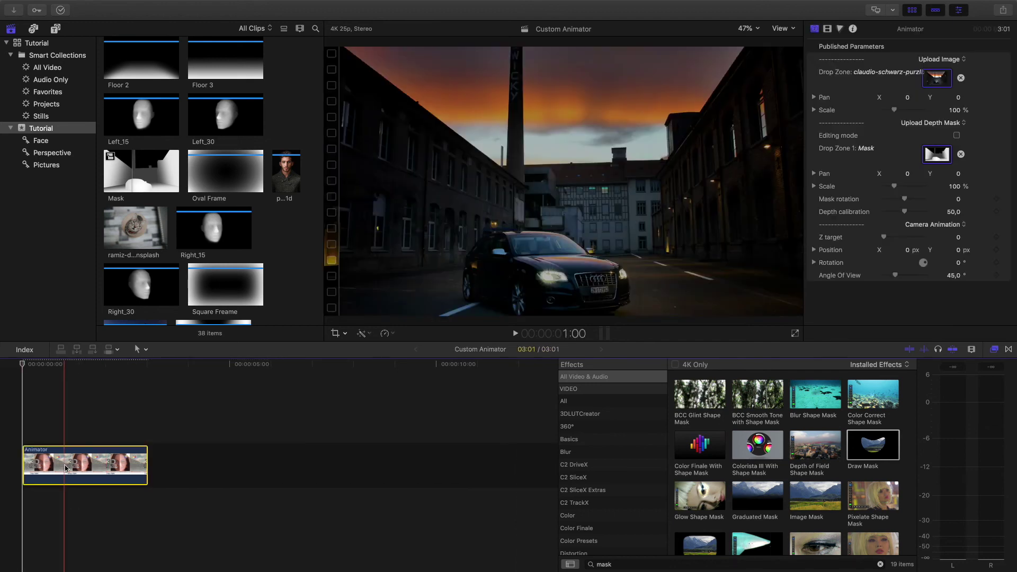
Preview the depth mask by toggling Editing mode on and off, and set the Animator clip's Opacity to 100%.
left_click(956, 136)
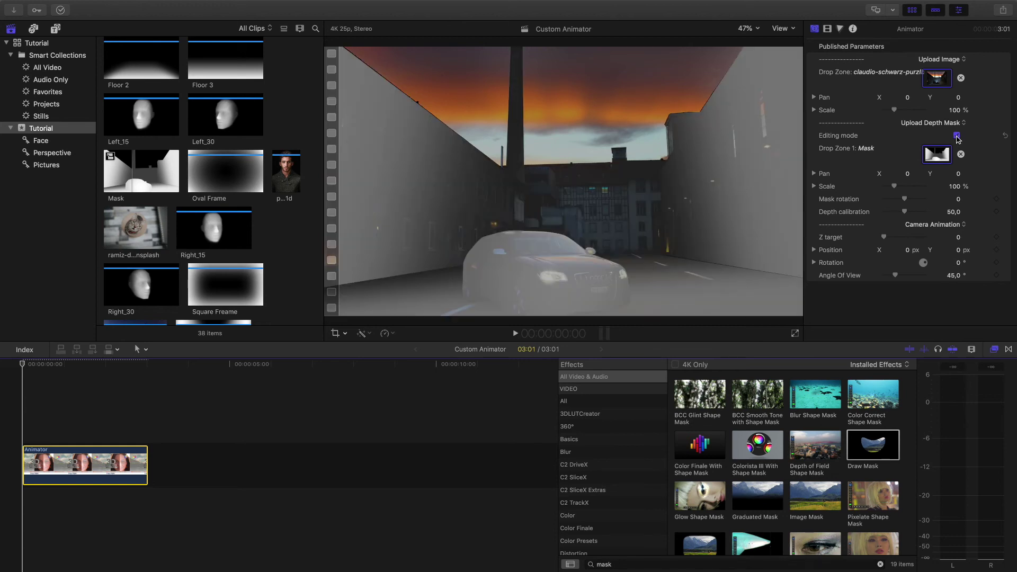
left_click(956, 136)
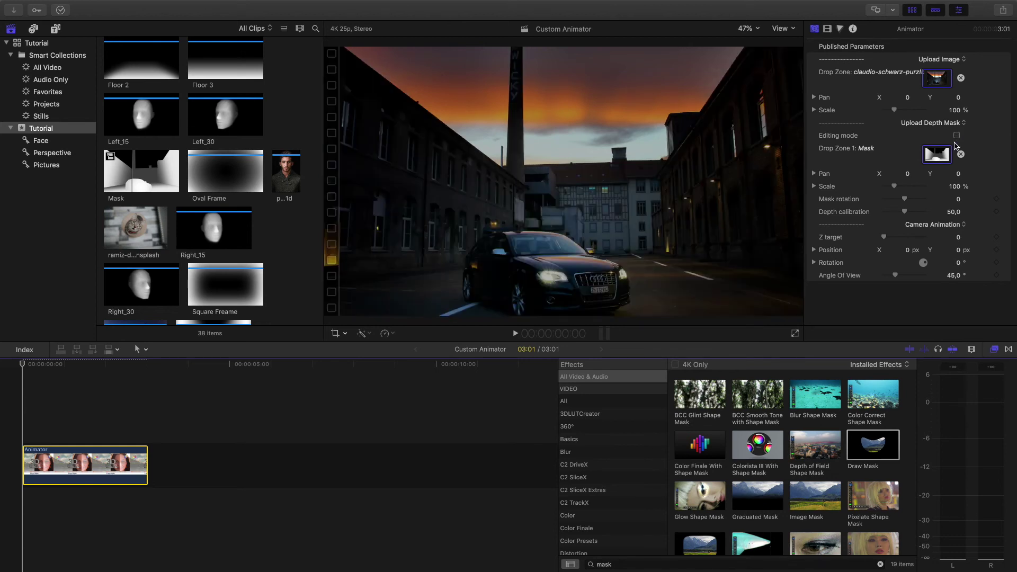
left_click(826, 29)
left_click_drag(893, 71, 927, 76)
Add keyframes for the camera's Position, Rotation and Angle Of View at the start of the Animator clip.
left_click(72, 364)
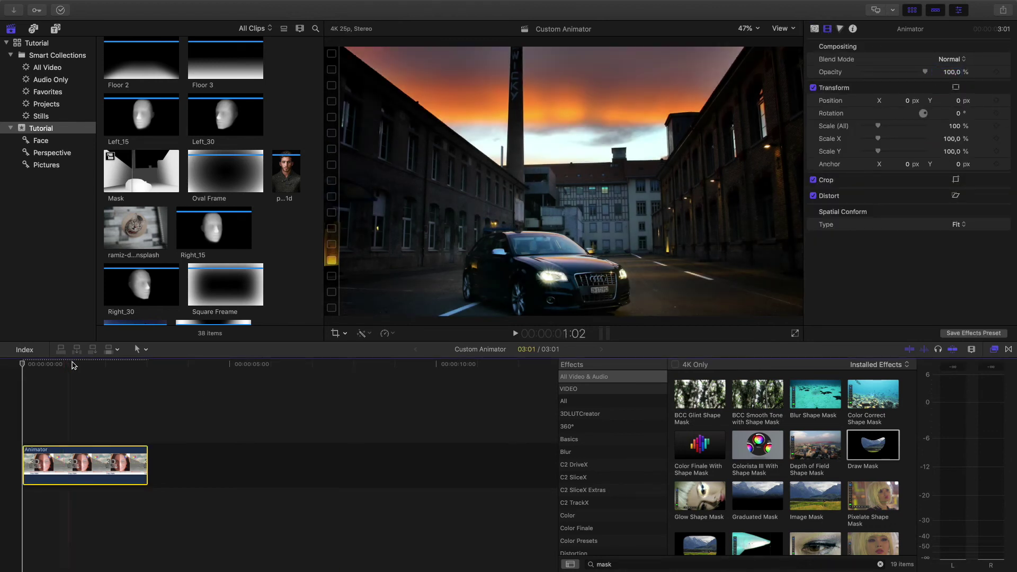
left_click(24, 365)
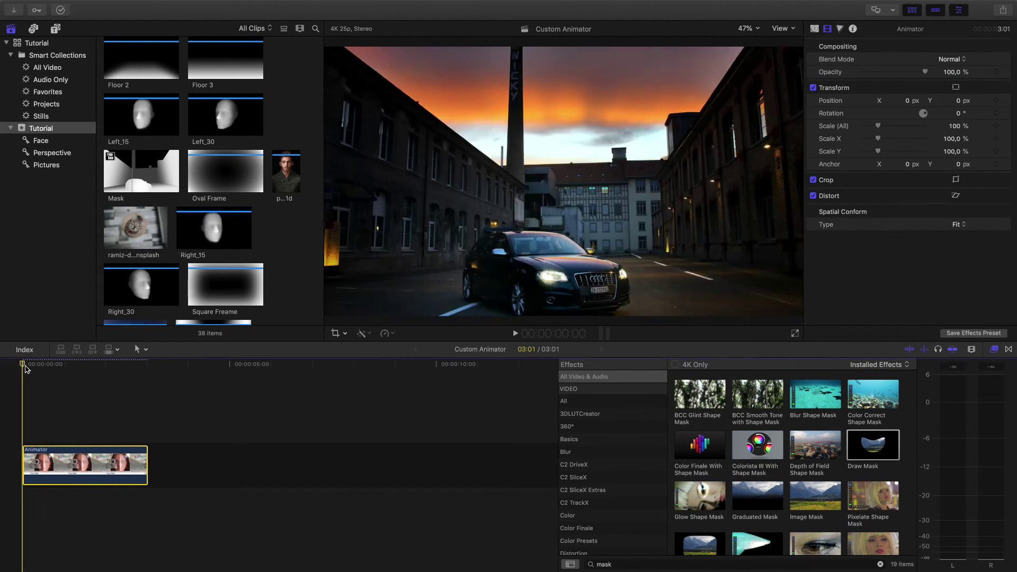
left_click(814, 28)
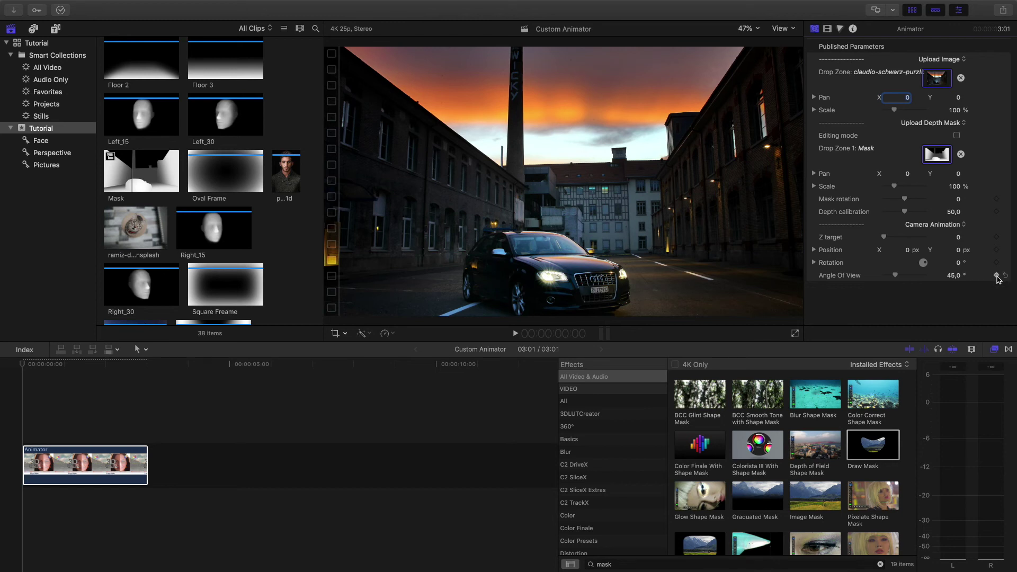
left_click(995, 275)
left_click(996, 263)
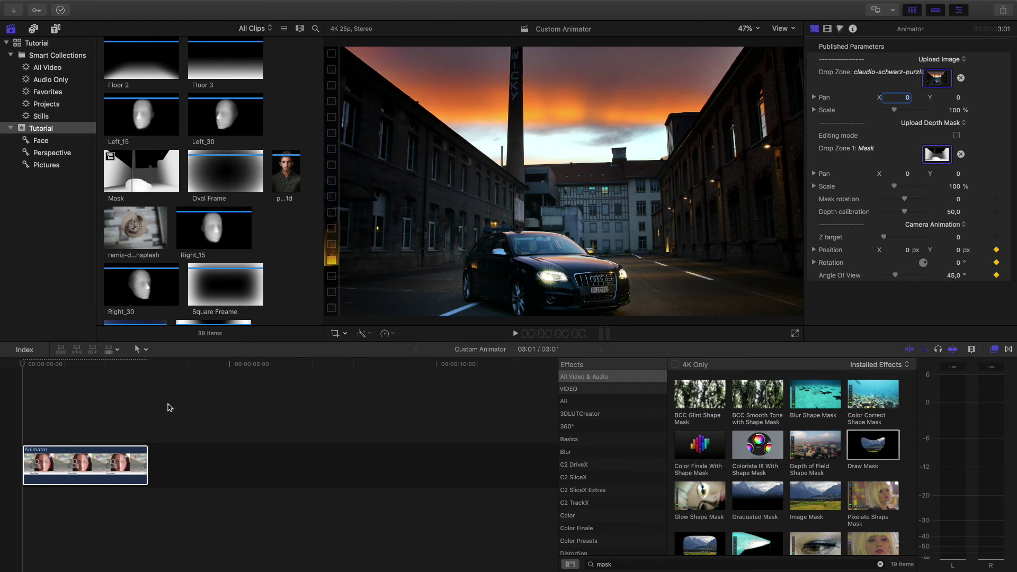
At 3:00 near the clip's end, keyframe the camera position with Z at 190 px and Y at -4.78 px.
left_click_drag(56, 366, 149, 369)
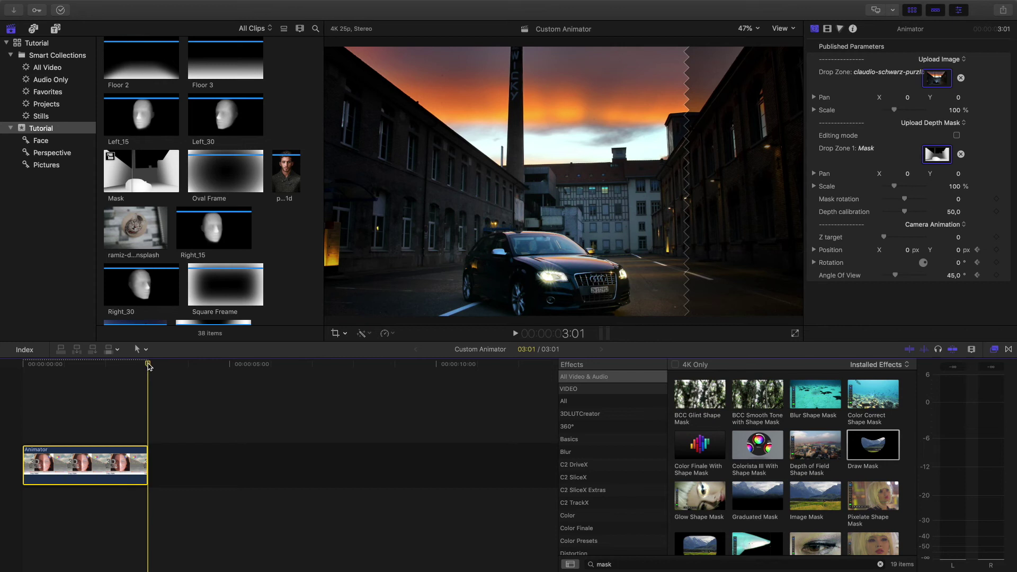
key("super+equal")
key("super+equal")
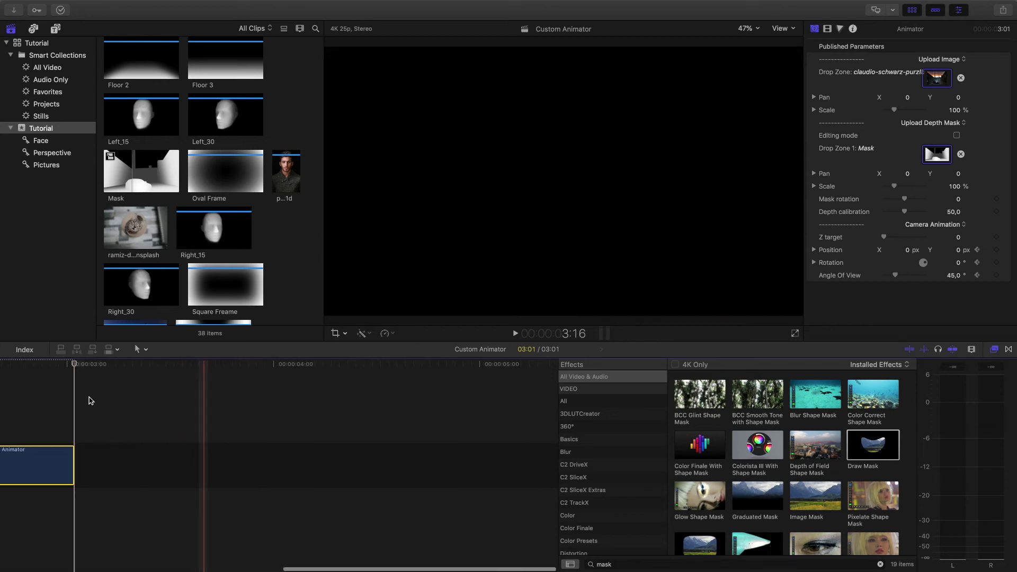
scroll(90, 399, "left", 3)
left_click_drag(207, 365, 207, 368)
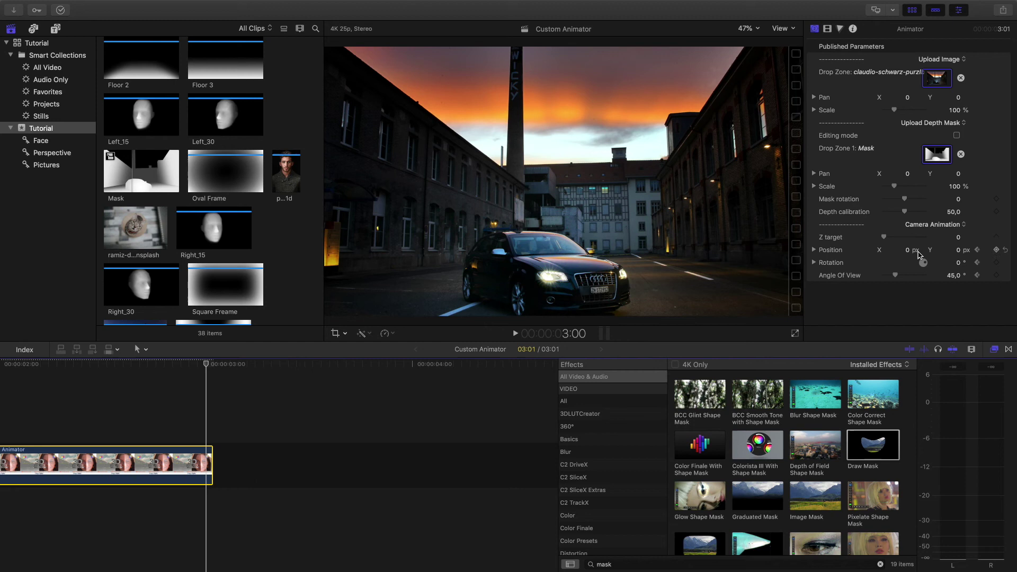
left_click(813, 251)
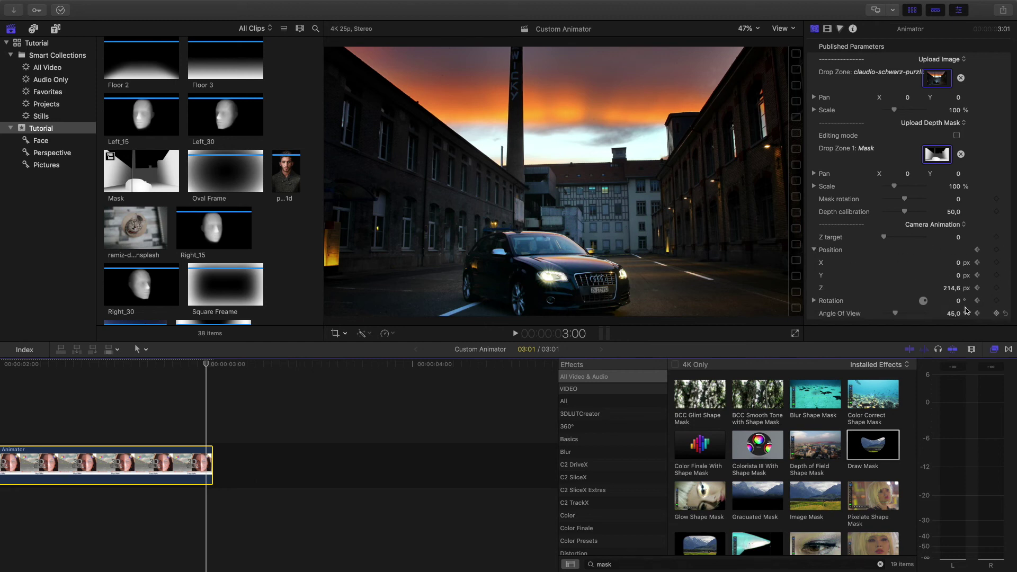
left_click(952, 289)
type("190")
key("Return")
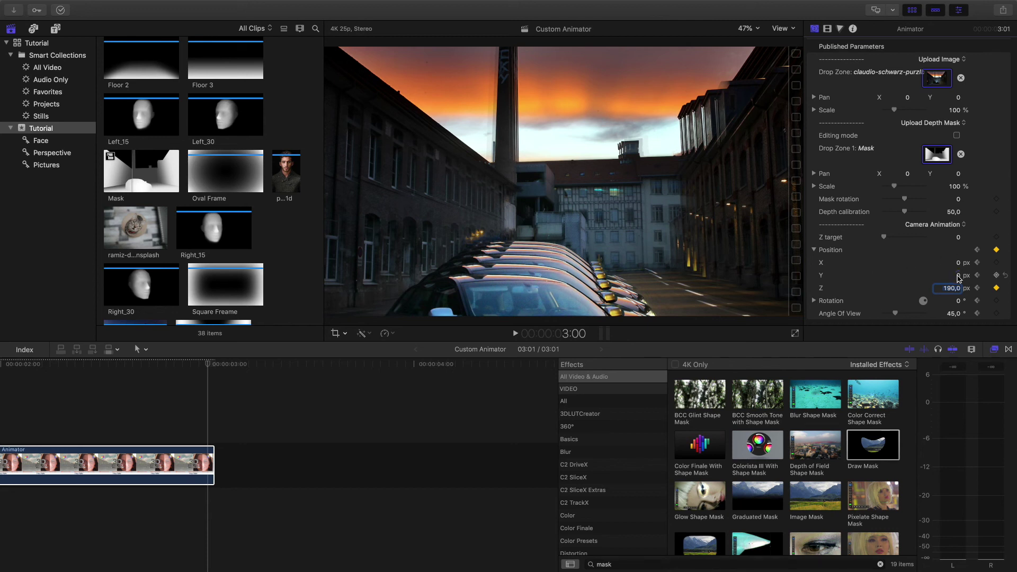
left_click_drag(959, 275, 936, 286)
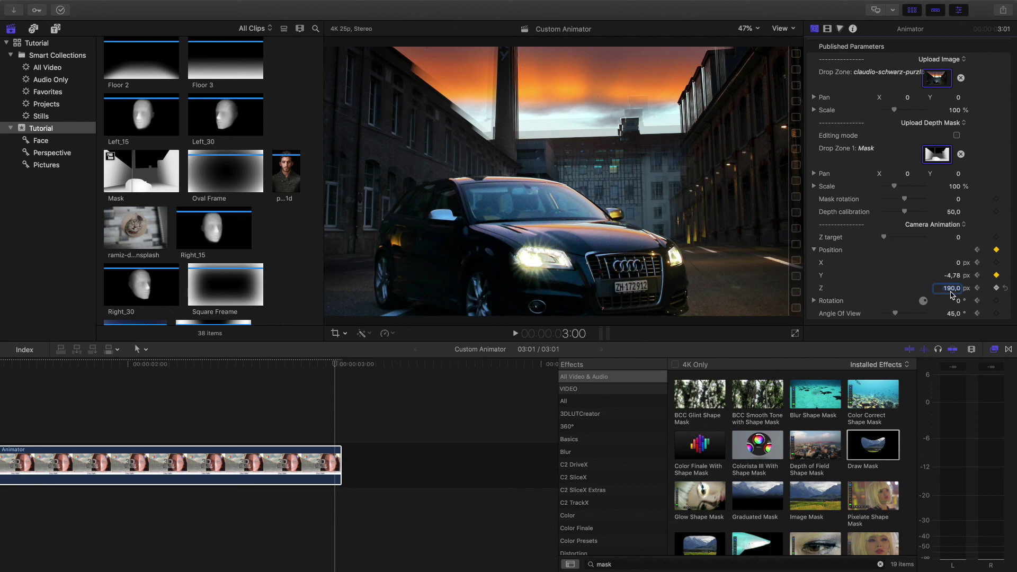
Adjust the camera position keyframe at 3:00 to Z 200 px and Y -4 px.
type("200")
key("Return")
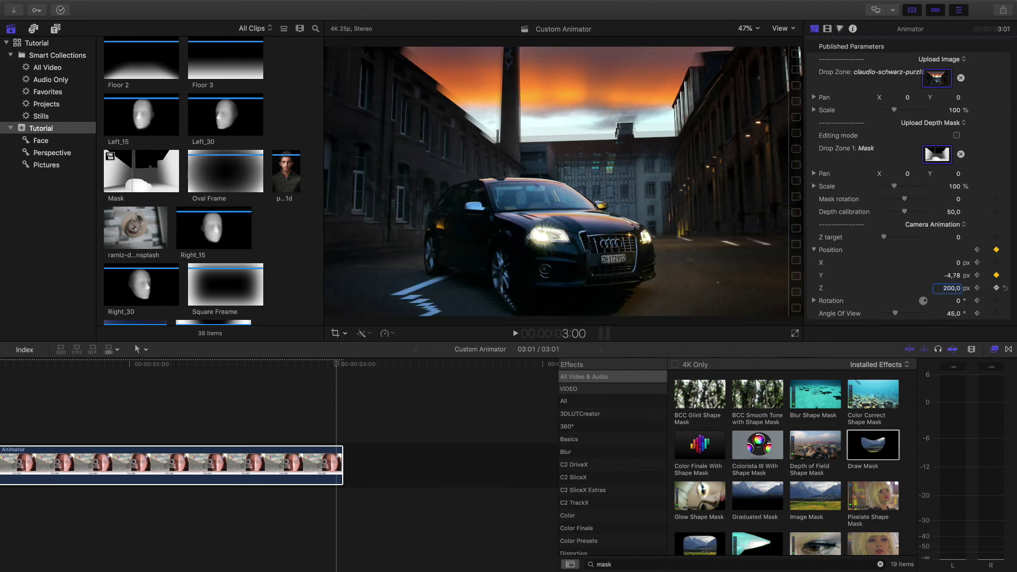
key("shift+Tab")
type("-4")
key("Return")
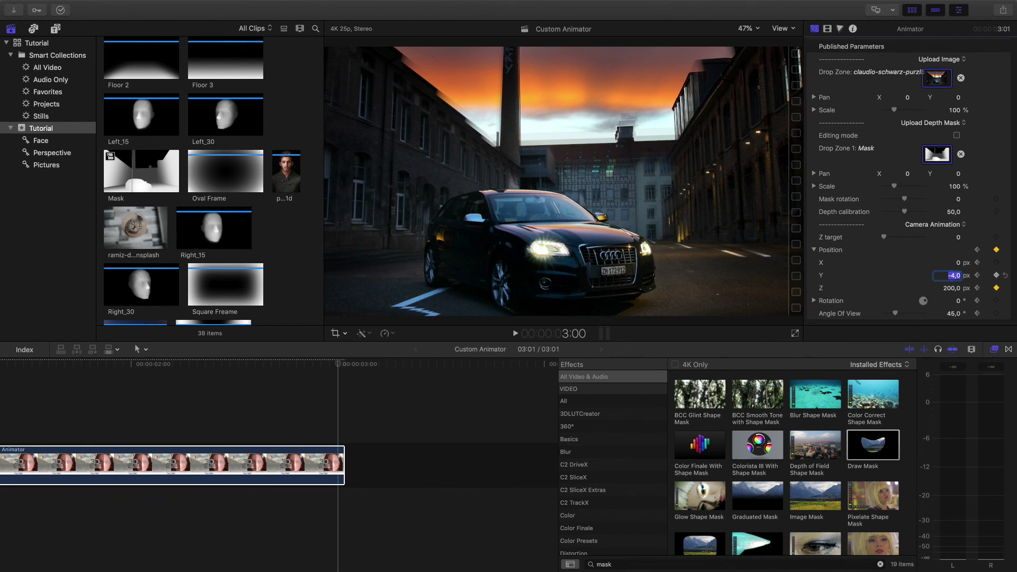
Set the camera position's Y keyframe at 3:00 to -3 px and lower the Depth calibration to 45.72.
left_click(957, 277)
type("-3")
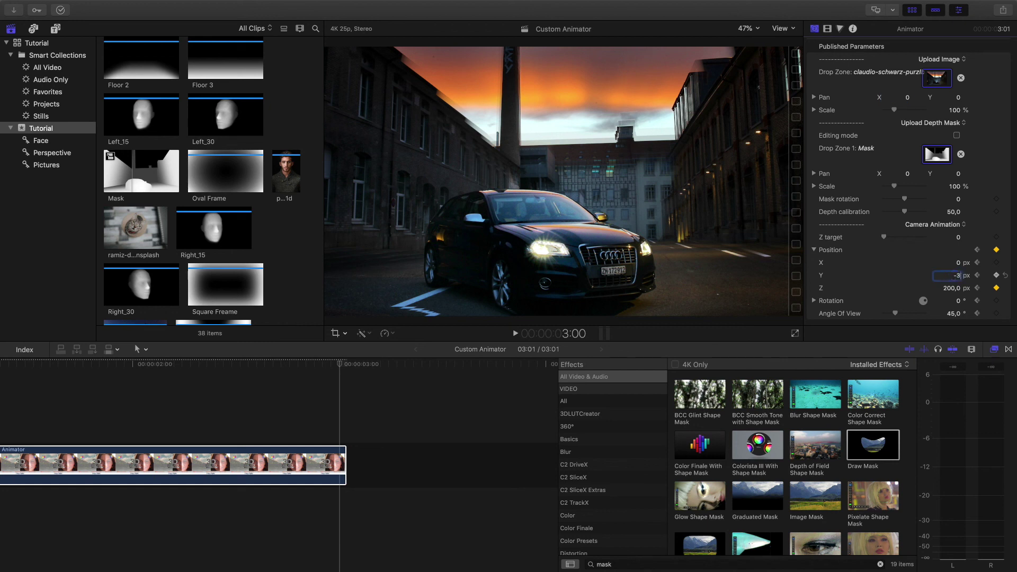
key("Return")
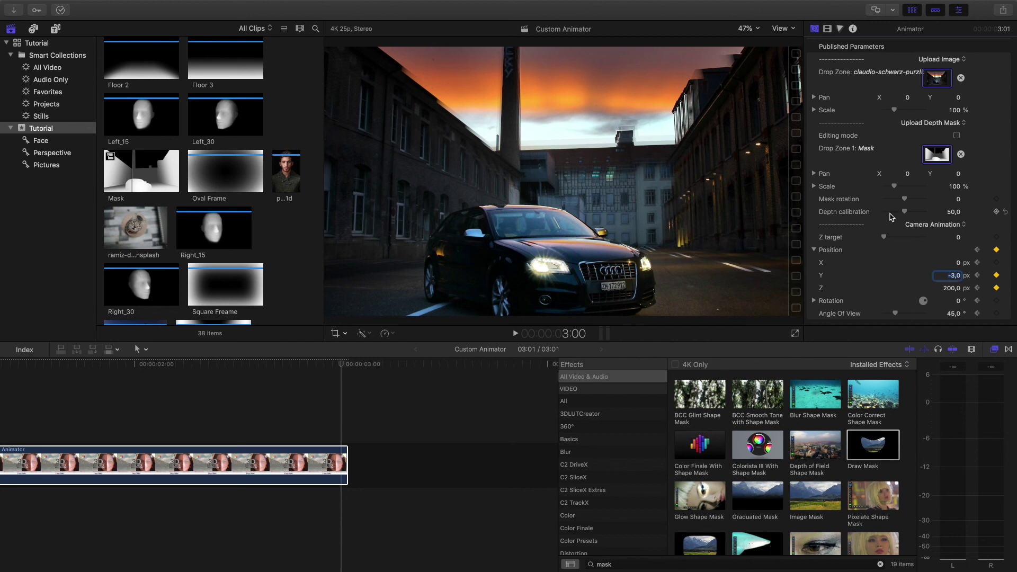
mouse_move(904, 215)
left_mouse_down()
mouse_move(918, 214)
mouse_move(903, 214)
left_mouse_up()
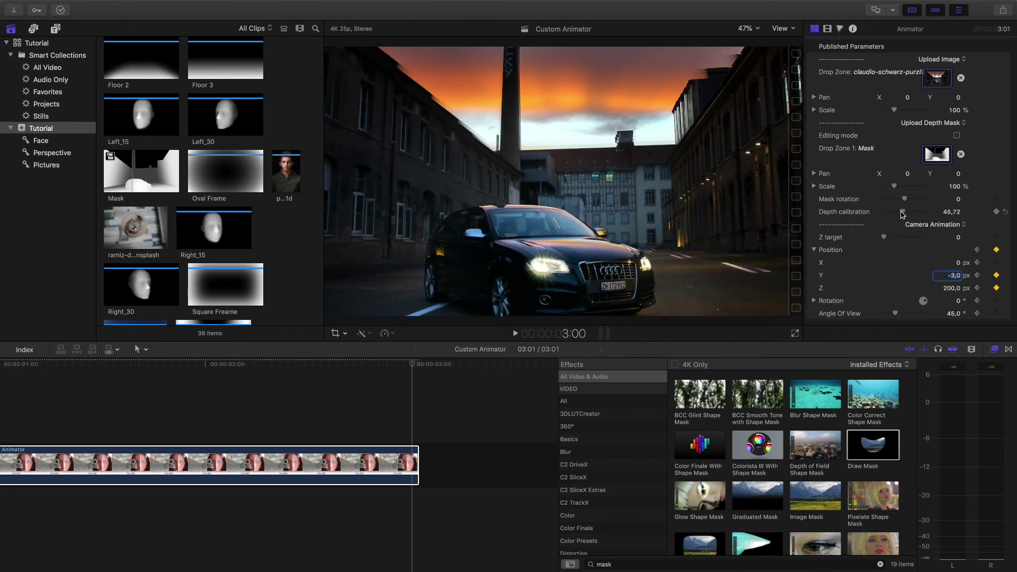
Keyframe the camera's Rotation at -5° at 3:00 of the Animator clip.
left_click(748, 30)
left_click(756, 65)
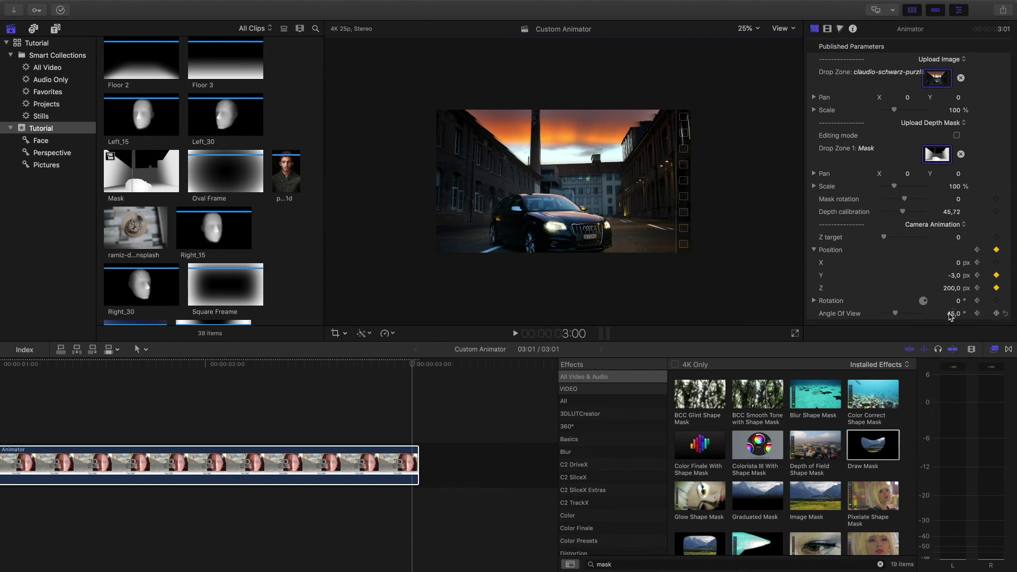
left_click(959, 300)
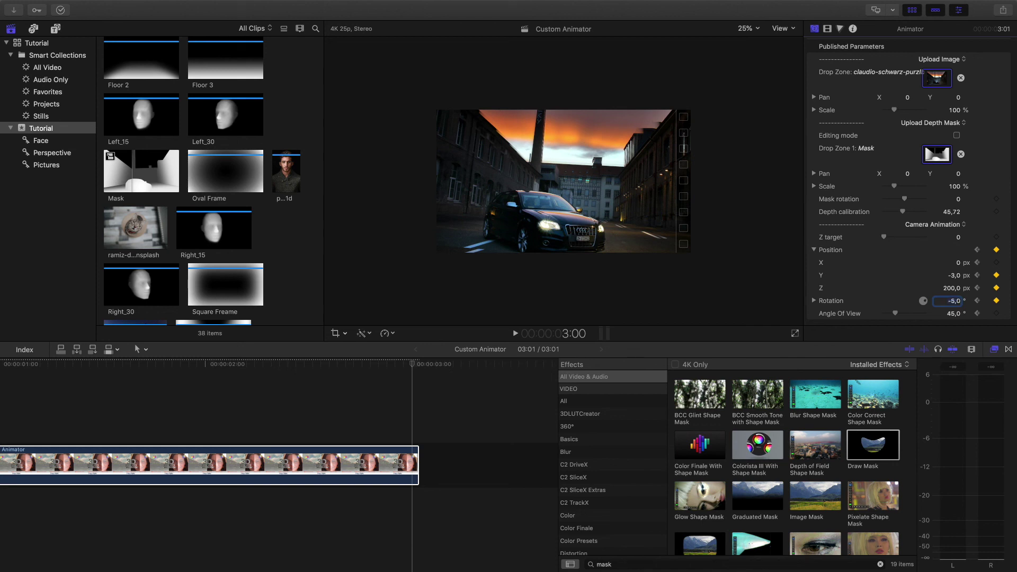
At 3:00, try an Angle Of View of 50°, settle on 40°, and set the camera position's Y to -4 px.
left_click(955, 315)
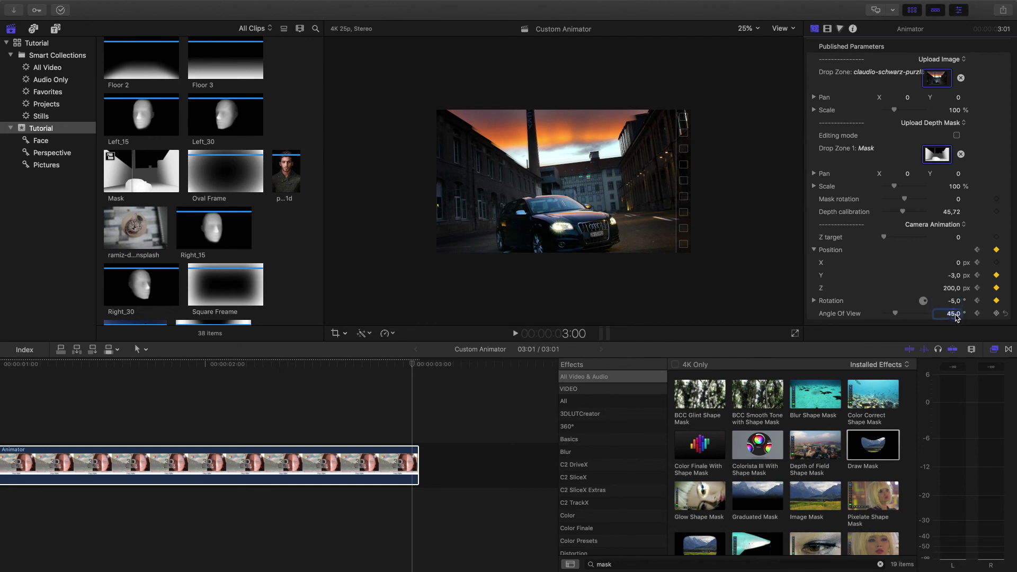
type("50")
key("Return")
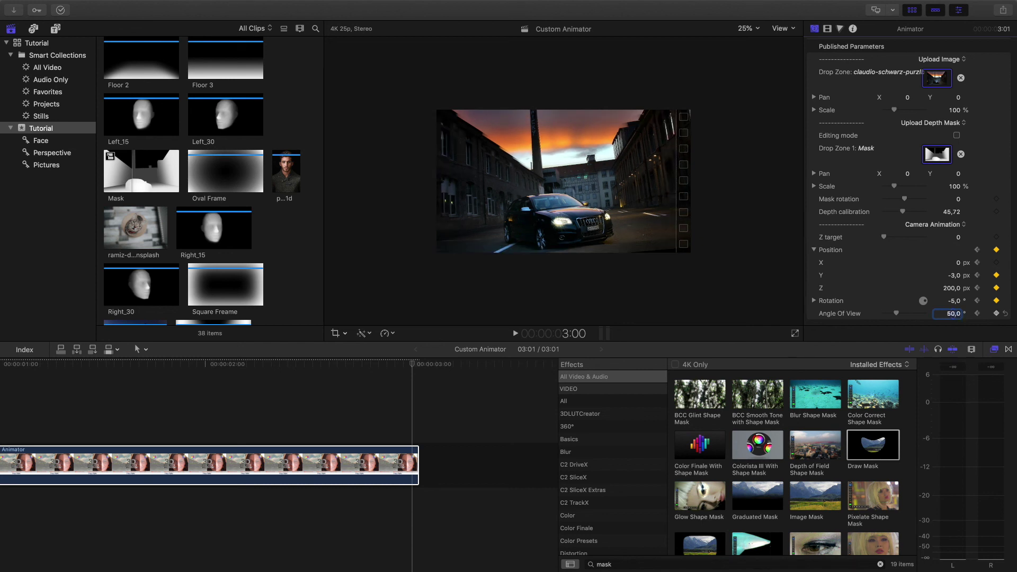
type("40")
key("Return")
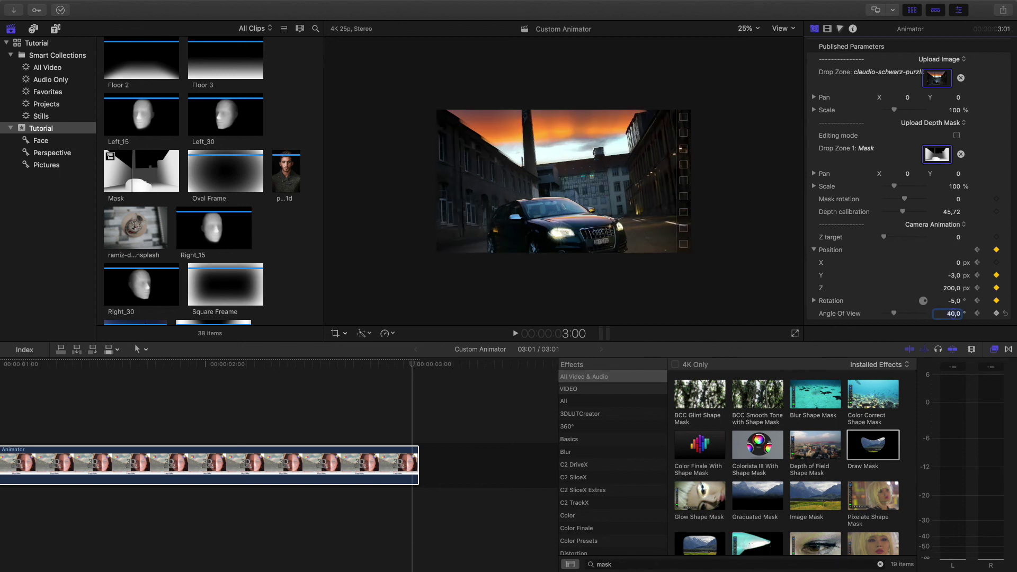
left_click(953, 274)
type("-")
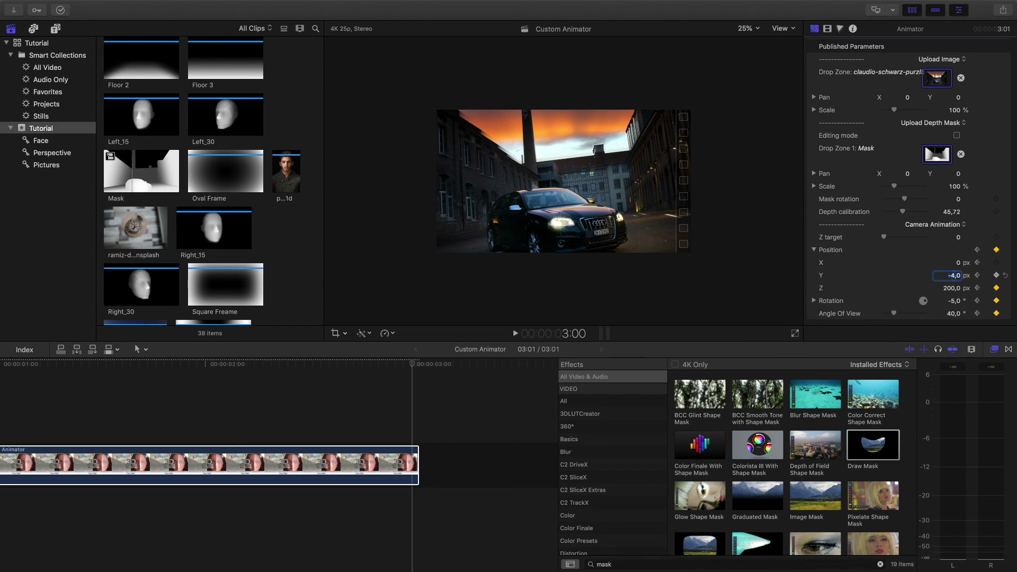
Skim through the Animator clip to review the keyframed camera move.
left_click_drag(434, 370, 282, 370)
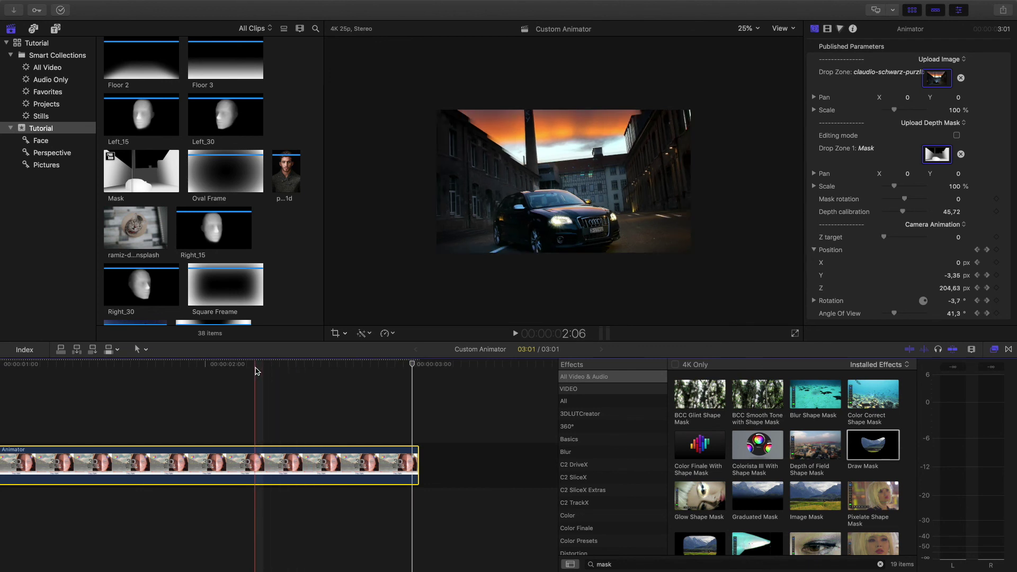
left_click(136, 5)
left_click(159, 79)
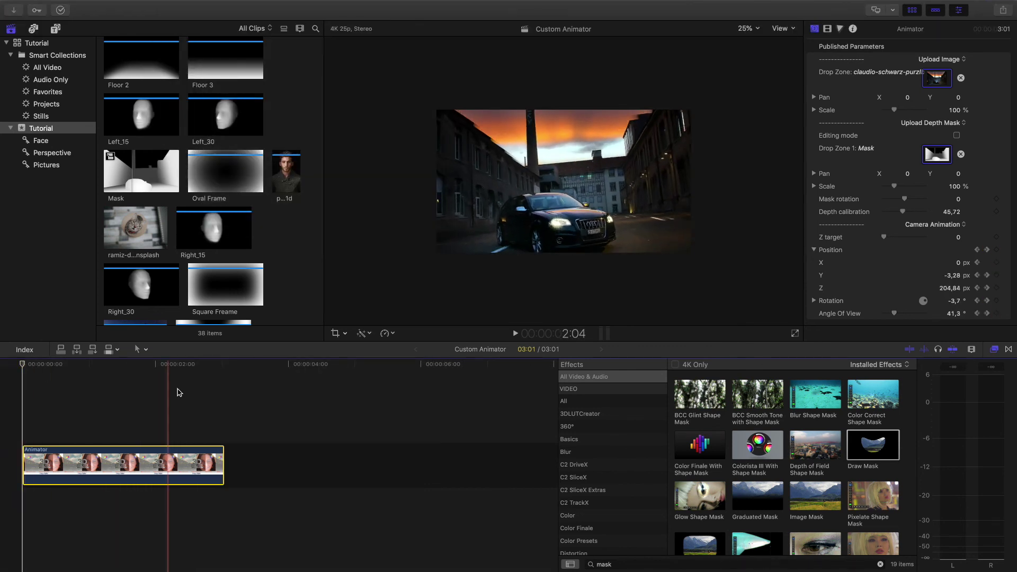